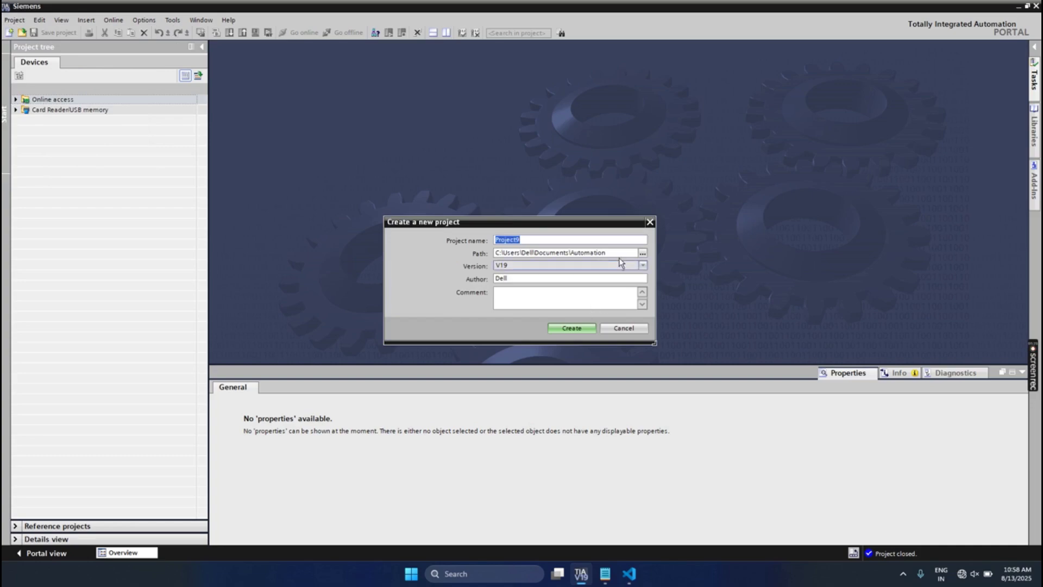
- Create a new project named Snap7_Demo and open its Devices & networks view
{"action": "type", "text": "Snap7_Demo"}
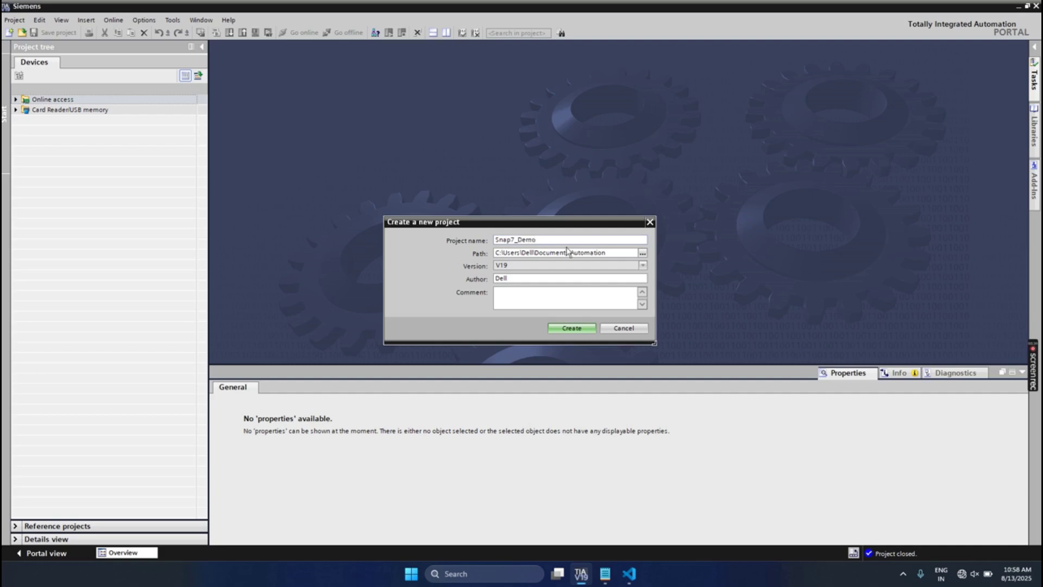
{"action": "left_click", "coordinate": [583, 324]}
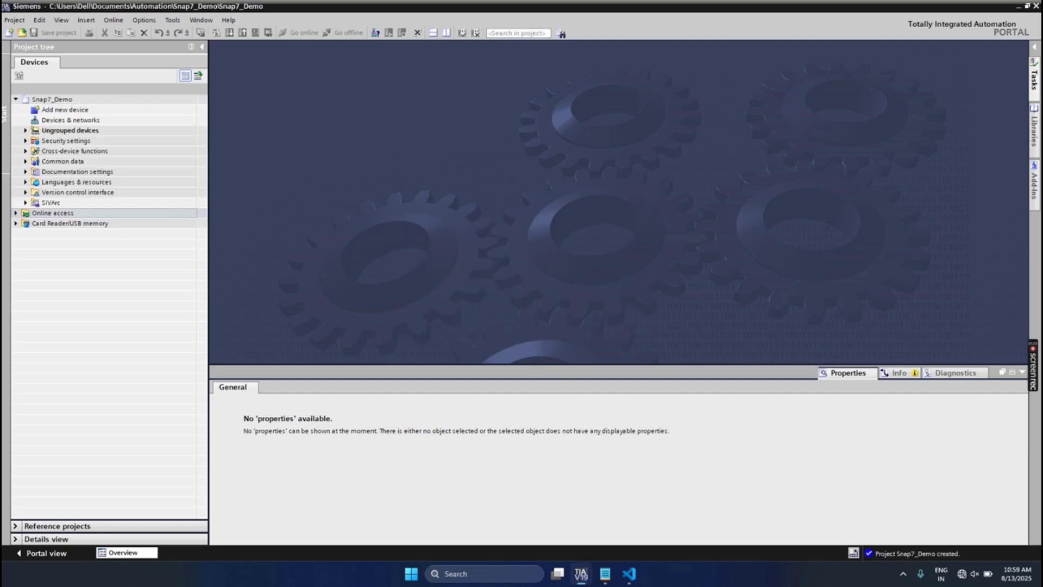
{"action": "left_click", "coordinate": [122, 122]}
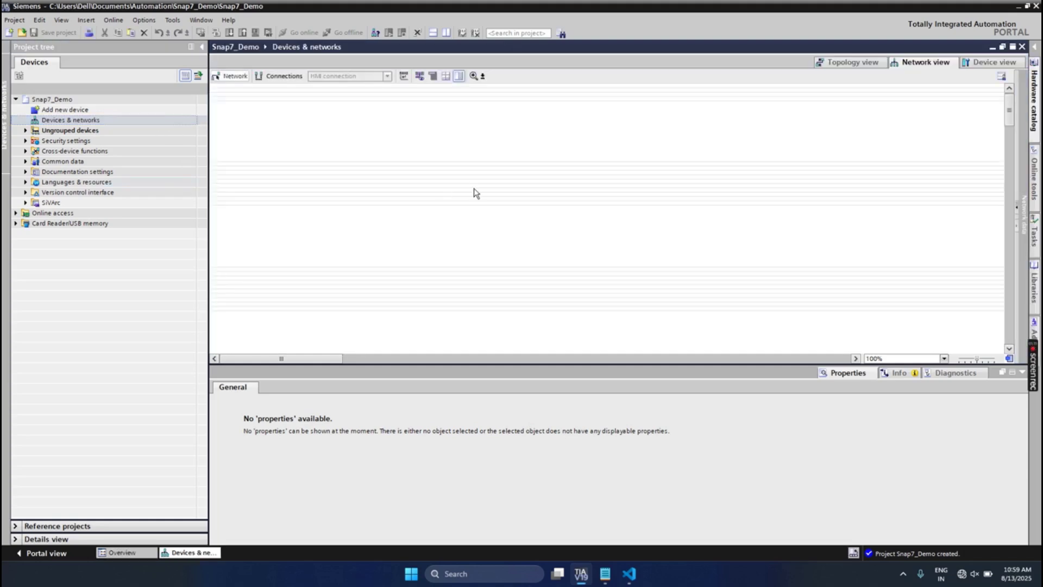
- Add a SIMATIC S7-1500 controller, CPU 1511-1 PN with article number 6ES7 511-1AL03-0AB0, to the project
{"action": "left_click", "coordinate": [56, 109]}
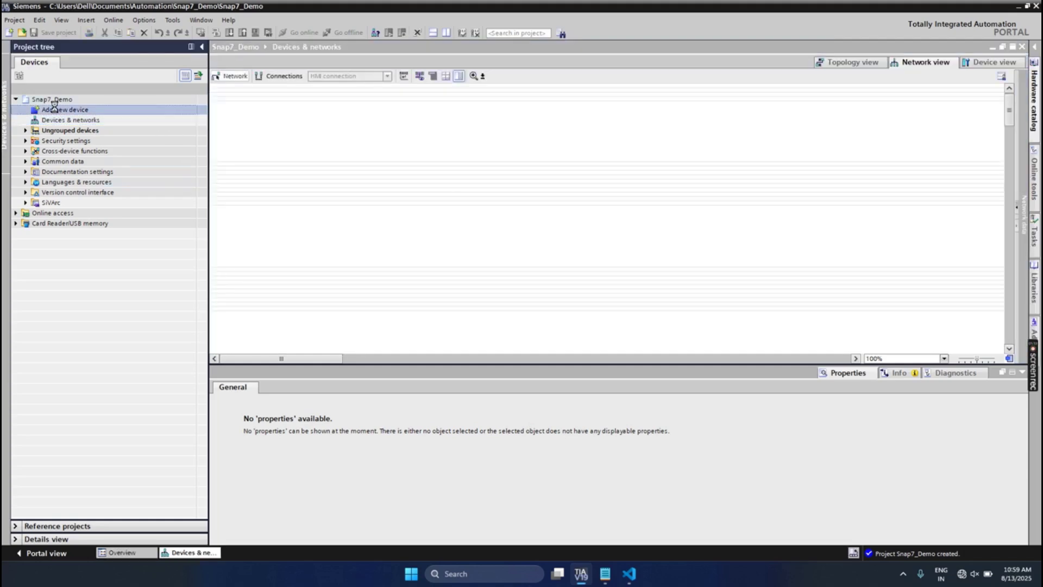
{"action": "double_click", "coordinate": [53, 106]}
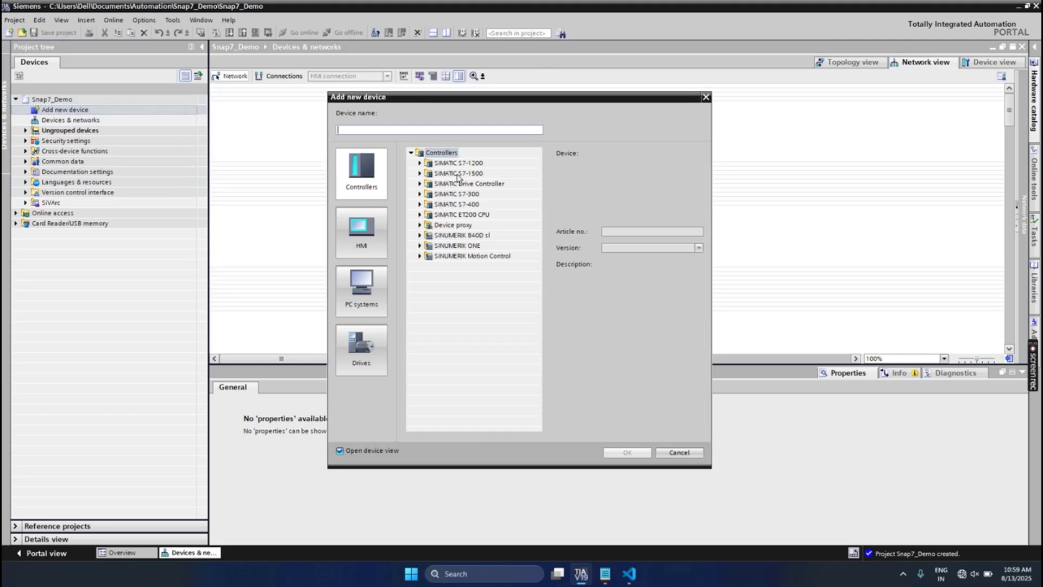
{"action": "double_click", "coordinate": [458, 174]}
{"action": "double_click", "coordinate": [432, 185]}
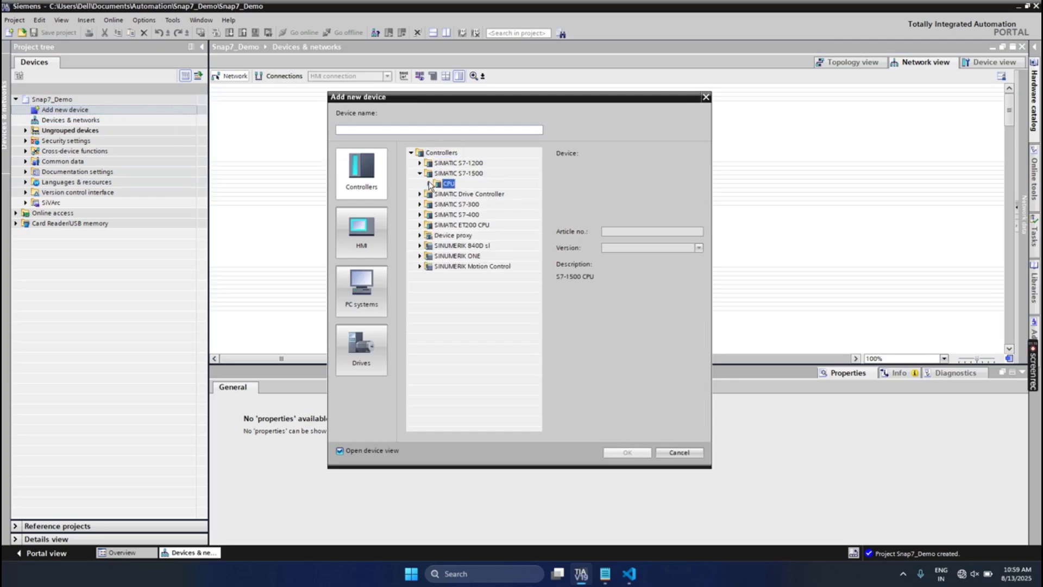
{"action": "left_click", "coordinate": [479, 163]}
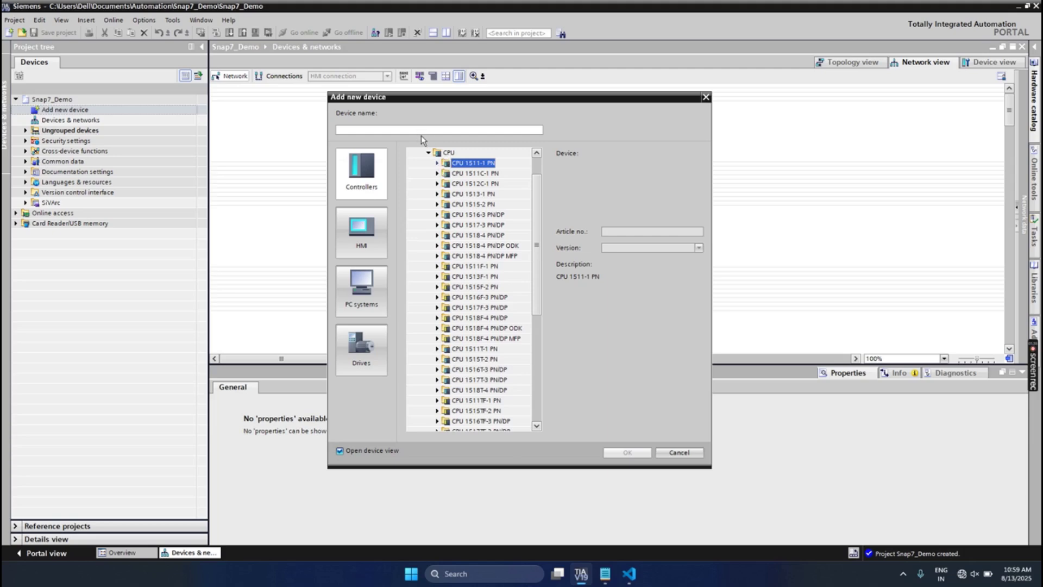
{"action": "left_click", "coordinate": [438, 163]}
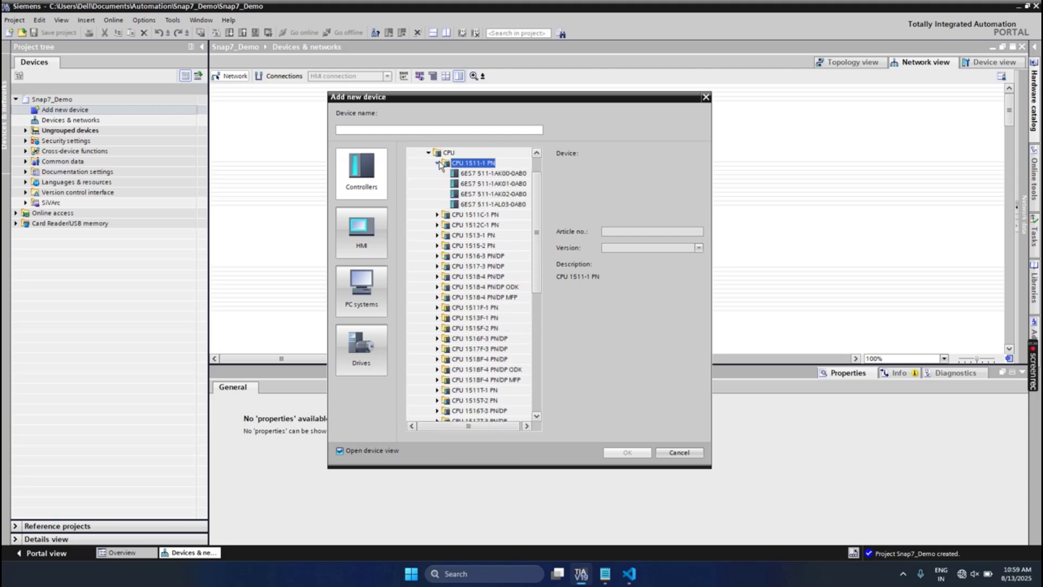
{"action": "left_click", "coordinate": [478, 204]}
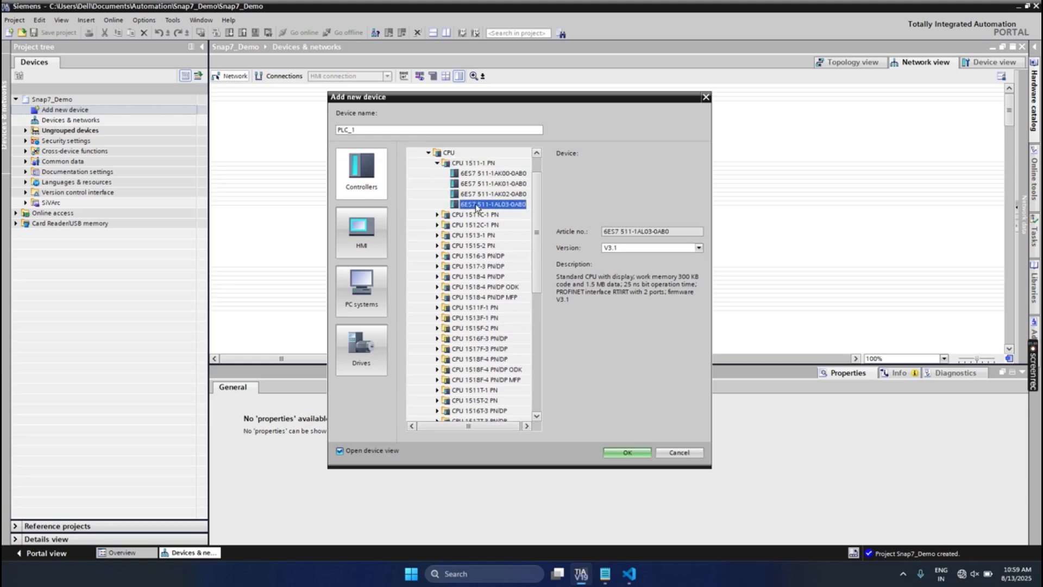
{"action": "left_click", "coordinate": [630, 456]}
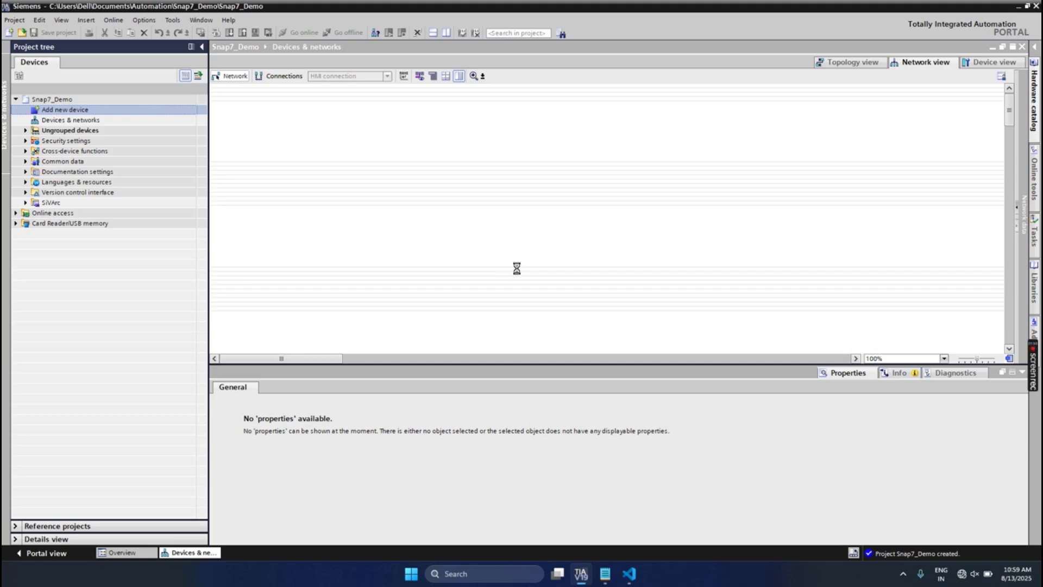
- Search Windows for plcsim and launch S7-PLCSIM Advanced V6.0
{"action": "left_click", "coordinate": [478, 579]}
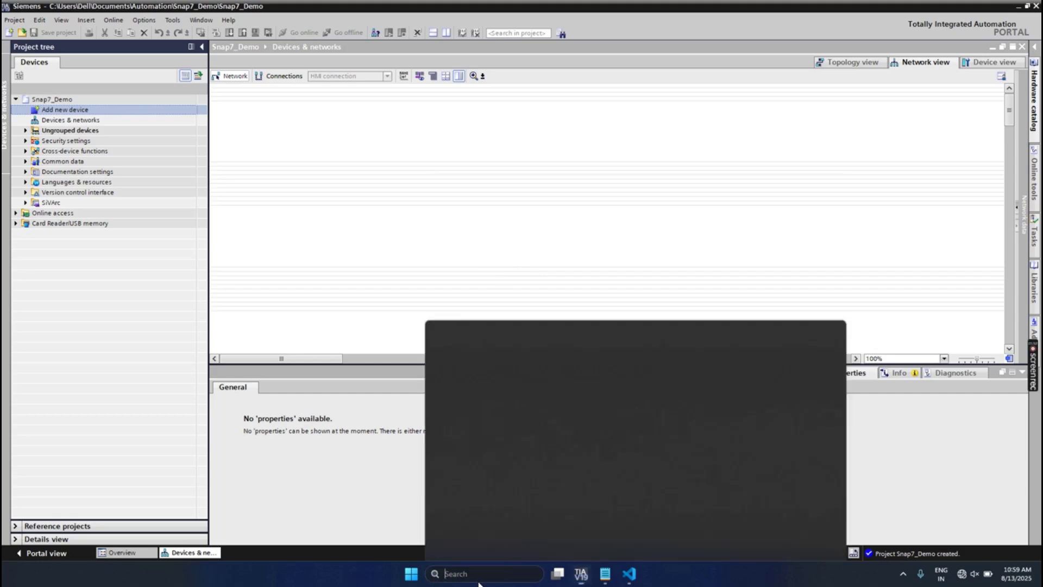
{"action": "type", "text": "pl"}
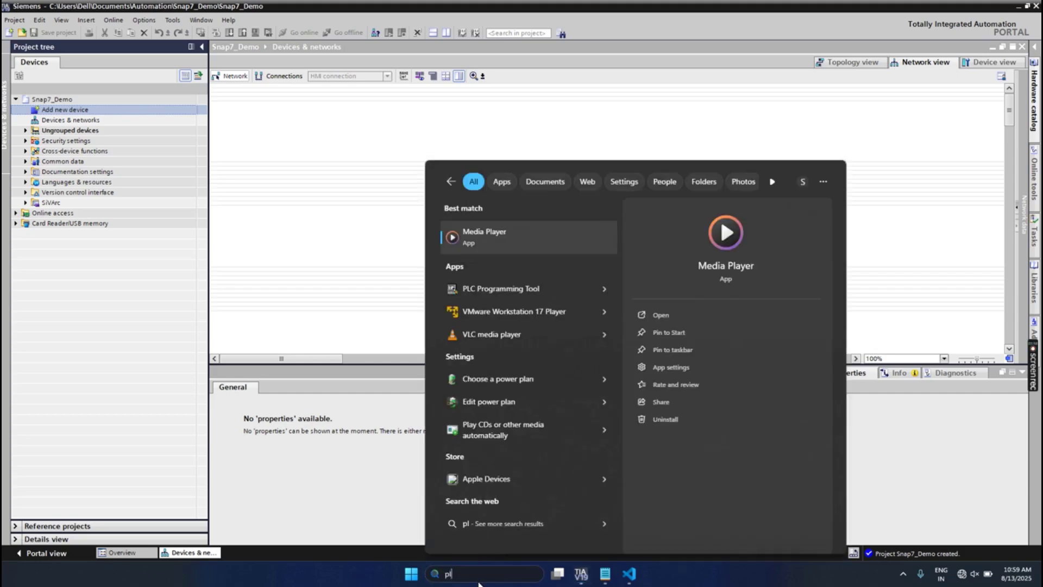
{"action": "type", "text": "csim"}
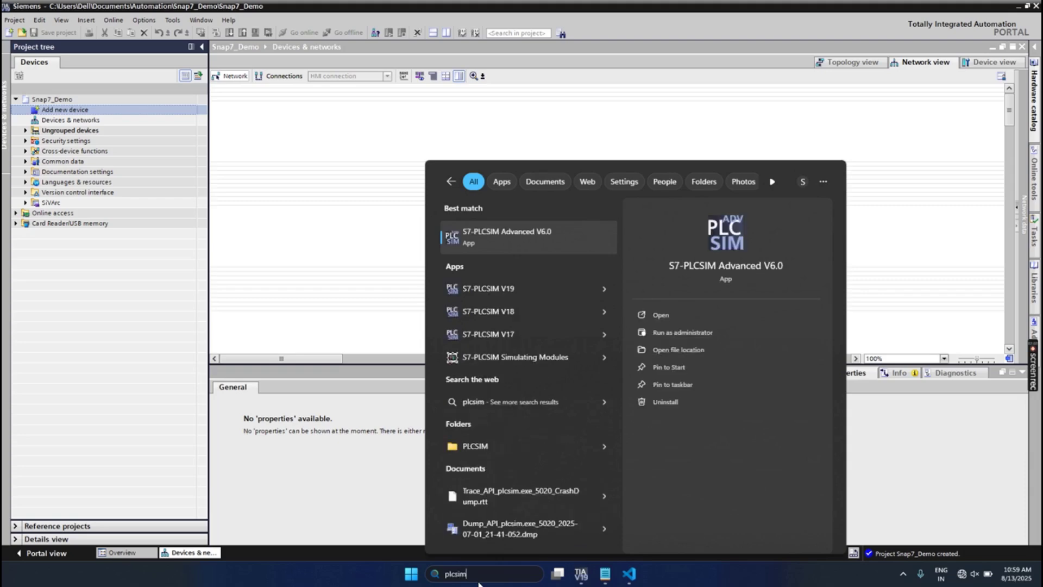
{"action": "key", "text": "Return"}
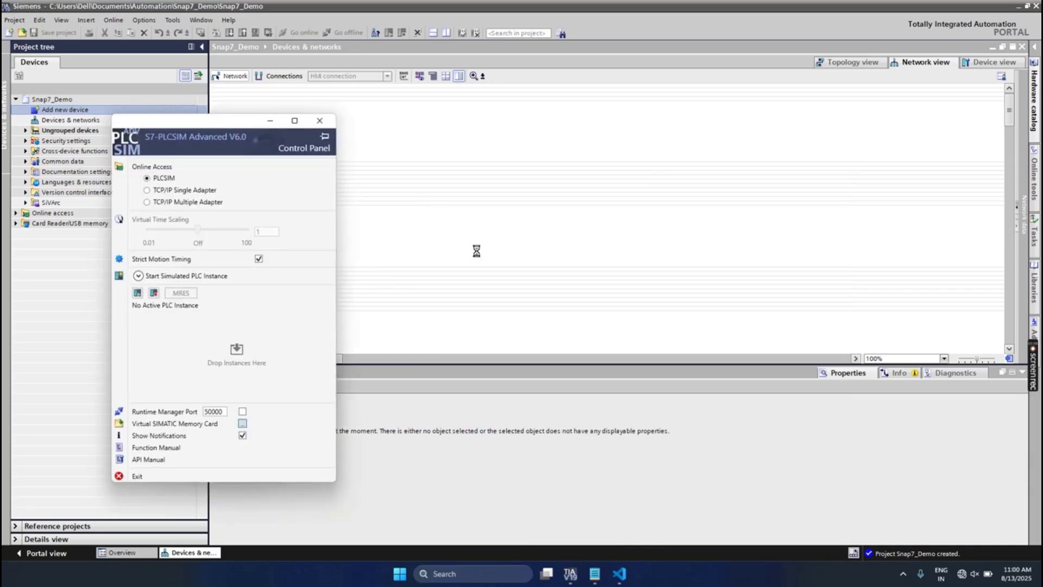
- Set online access to TCP/IP Single Adapter, start the simulated PLC instance PythonSnap7, and minimize the simulator's control panel
{"action": "left_click", "coordinate": [189, 195]}
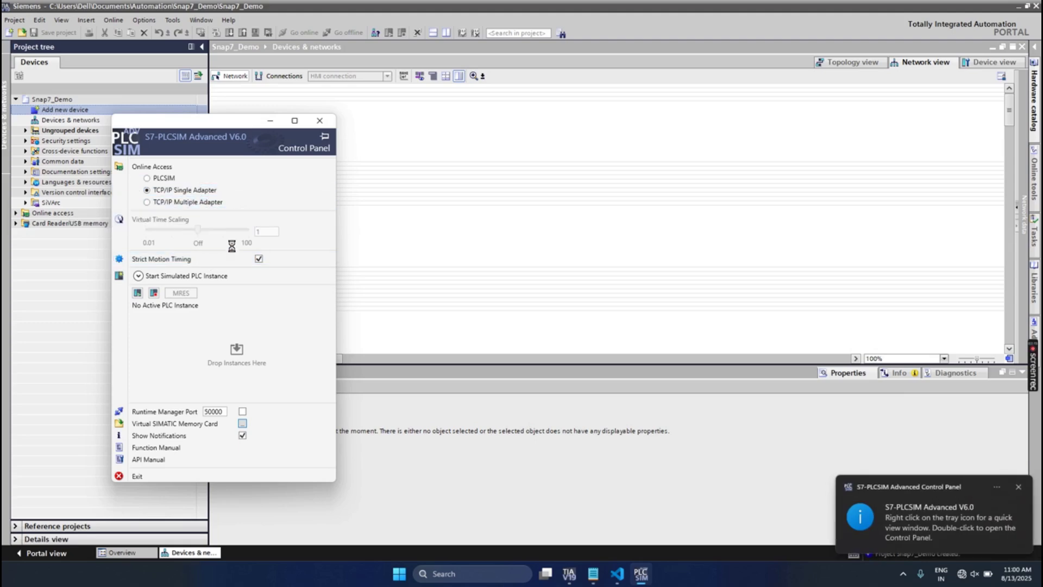
{"action": "left_click", "coordinate": [156, 291]}
{"action": "left_click", "coordinate": [231, 299]}
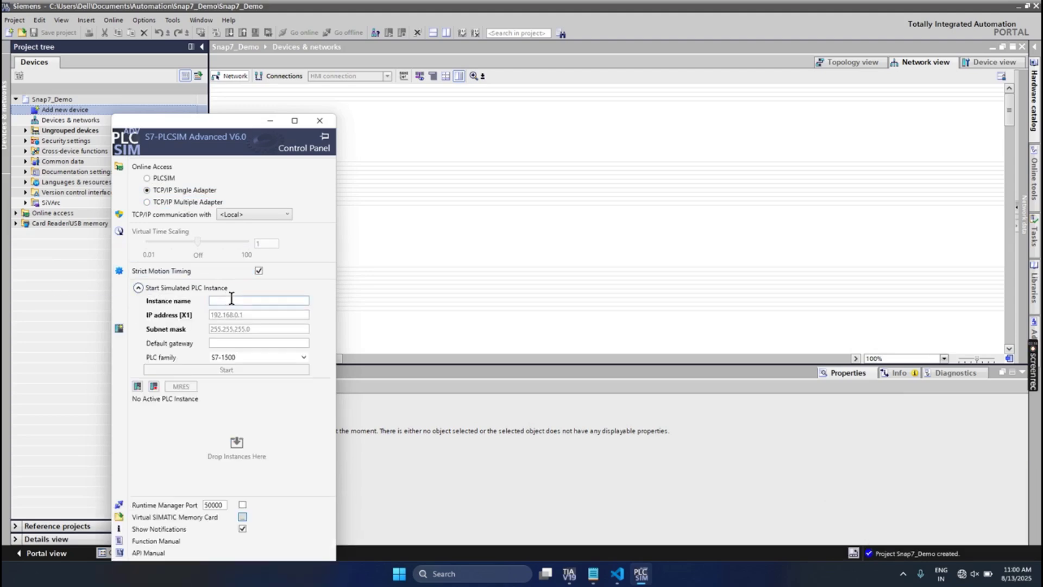
{"action": "type", "text": "pyth"}
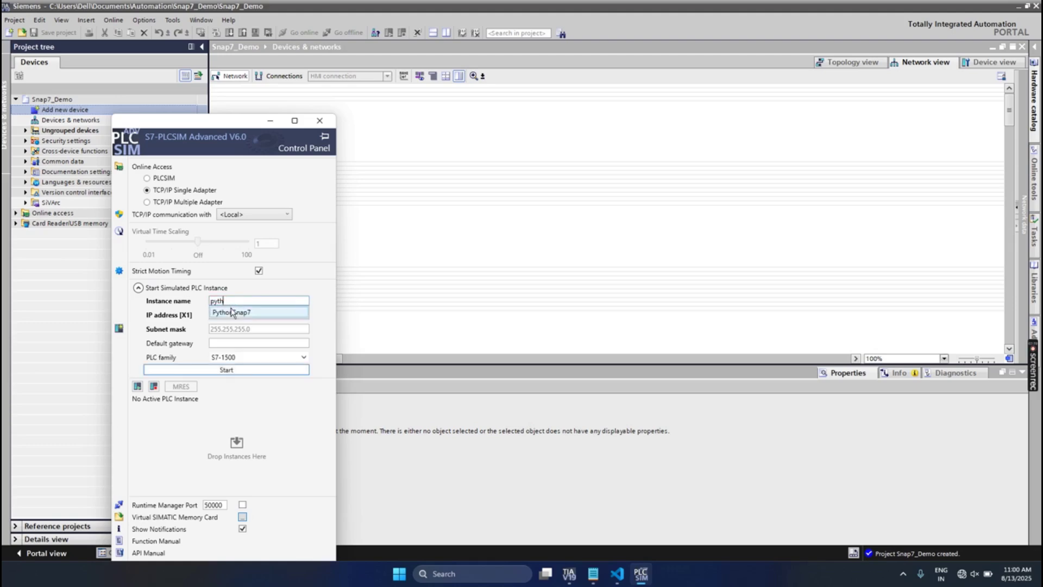
{"action": "left_click", "coordinate": [232, 312]}
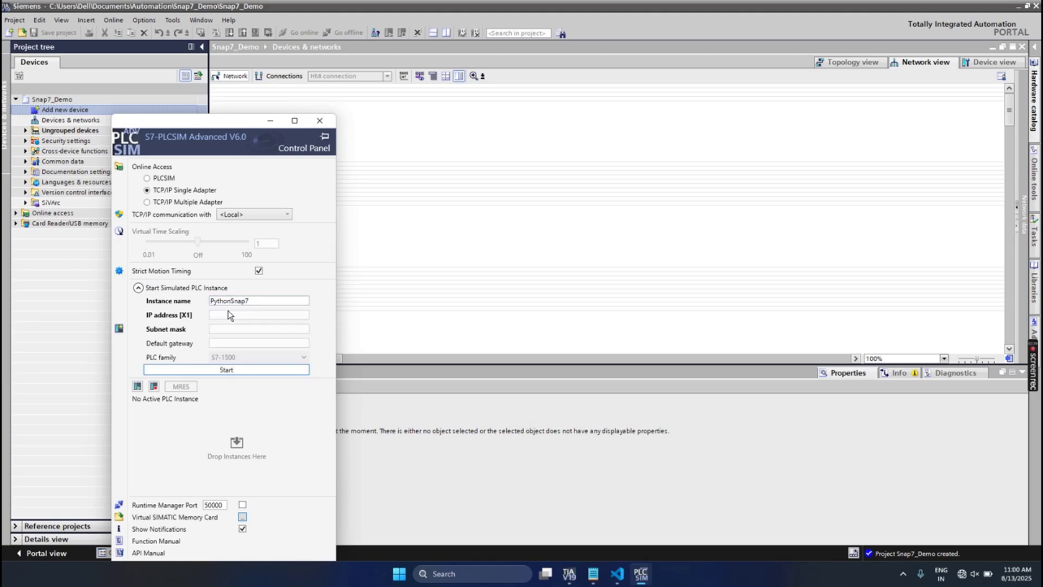
{"action": "left_click", "coordinate": [242, 373]}
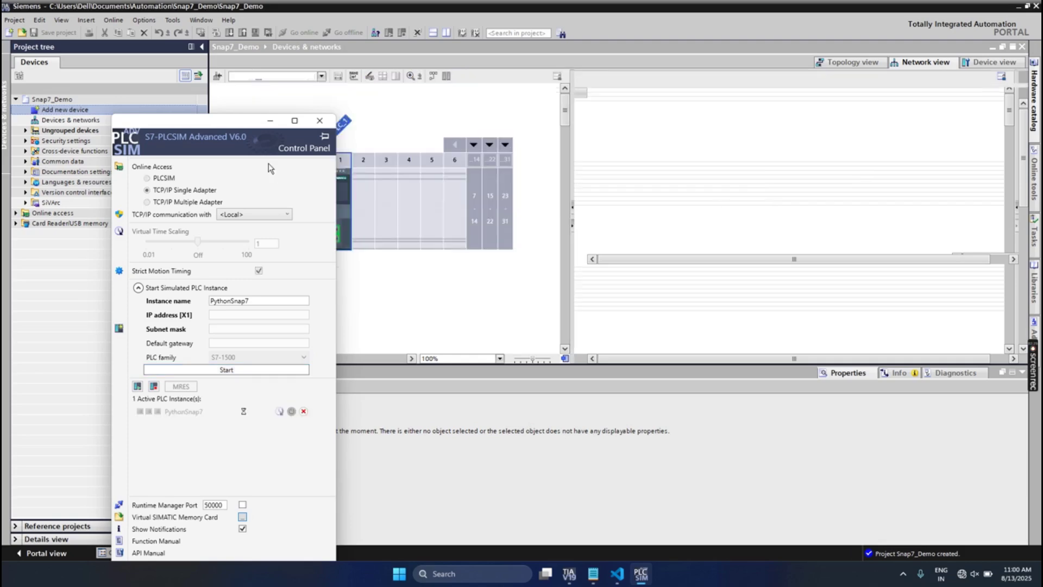
{"action": "left_click", "coordinate": [271, 122]}
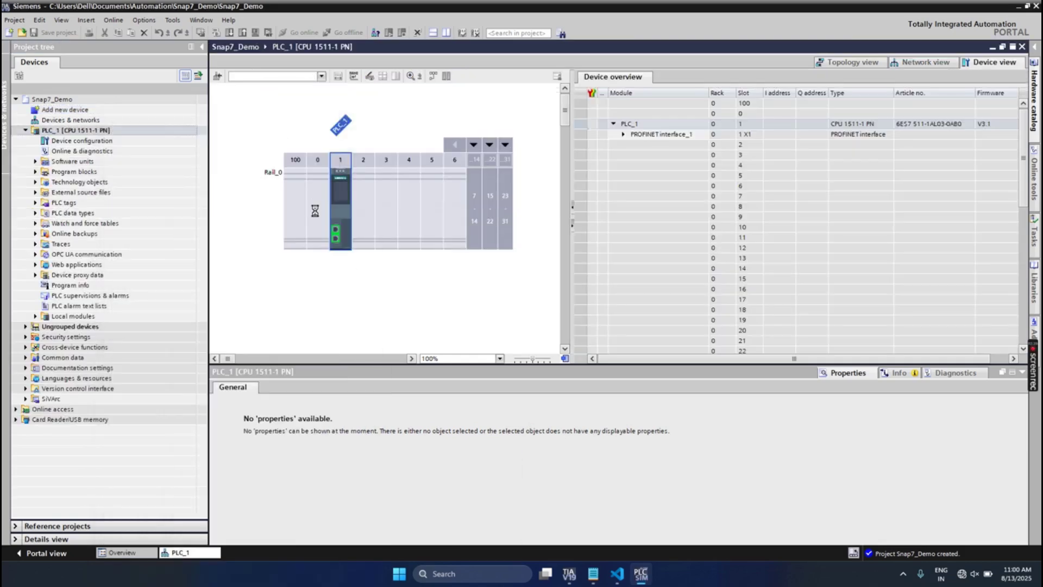
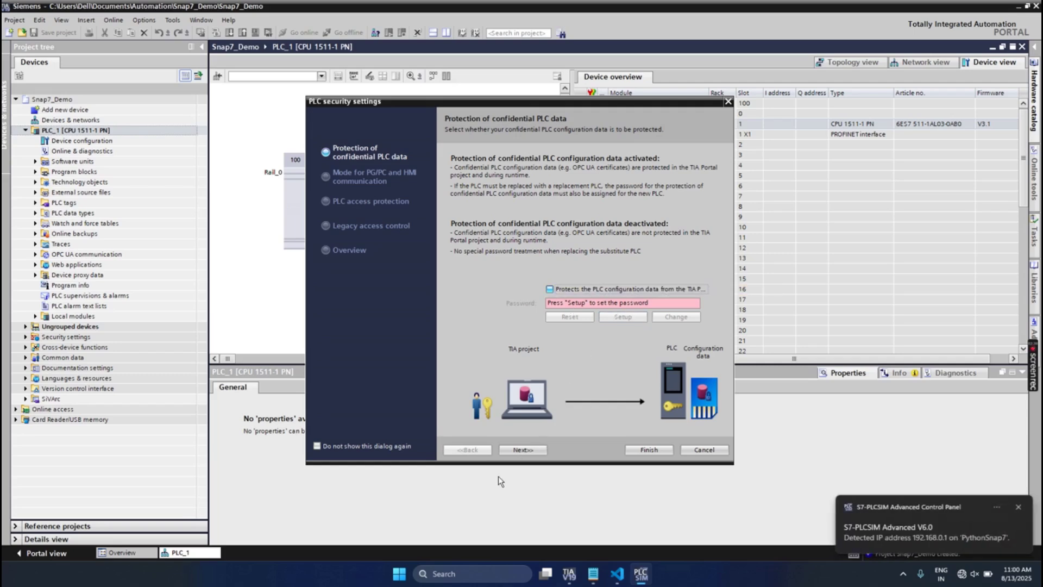
- Complete the PLC security settings wizard, keeping the preset options for data protection, communication mode and access control
{"action": "left_click", "coordinate": [523, 450]}
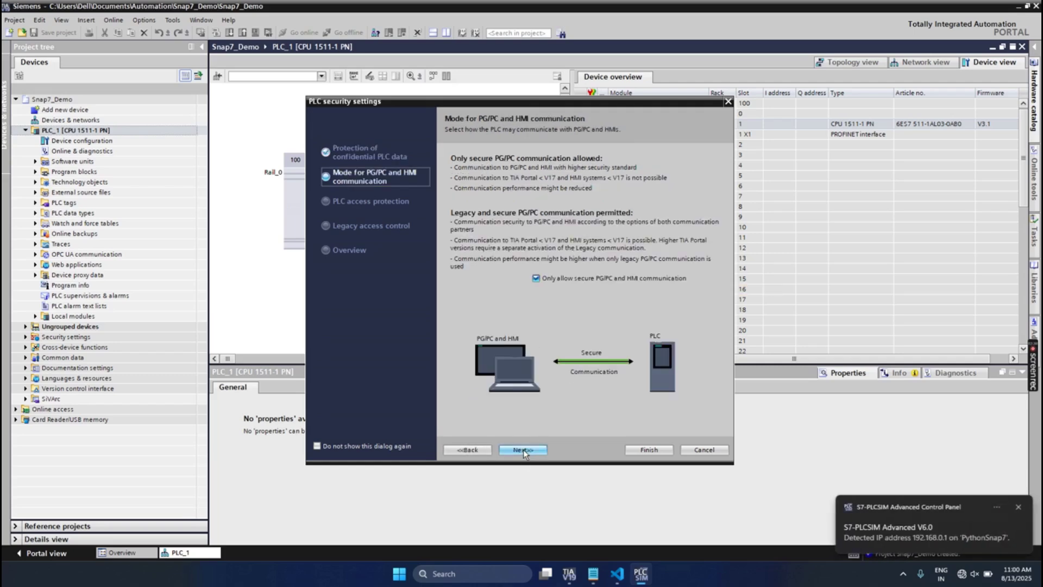
{"action": "left_click", "coordinate": [524, 450]}
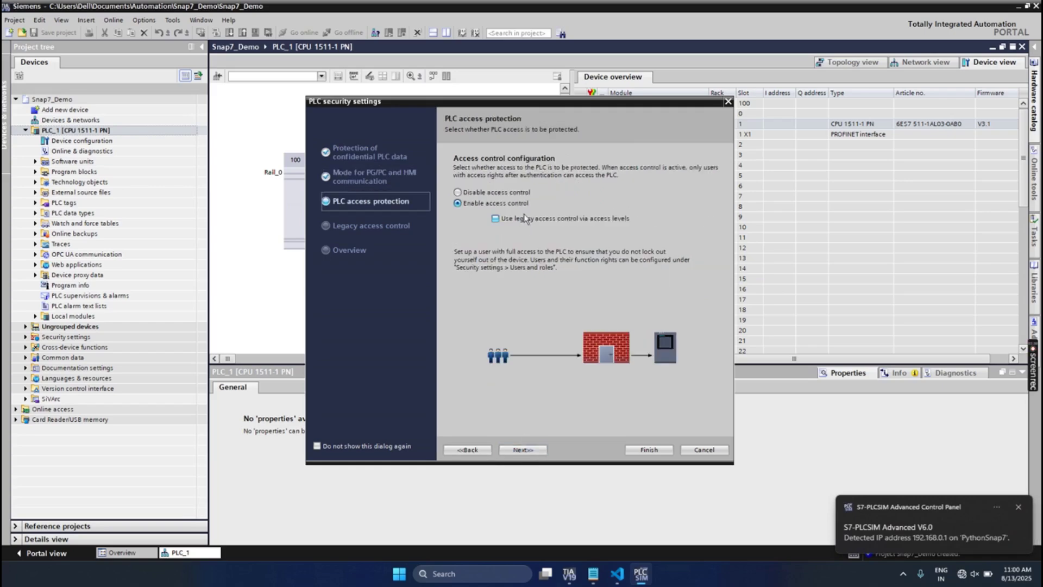
{"action": "left_click", "coordinate": [540, 448]}
{"action": "left_click", "coordinate": [540, 449]}
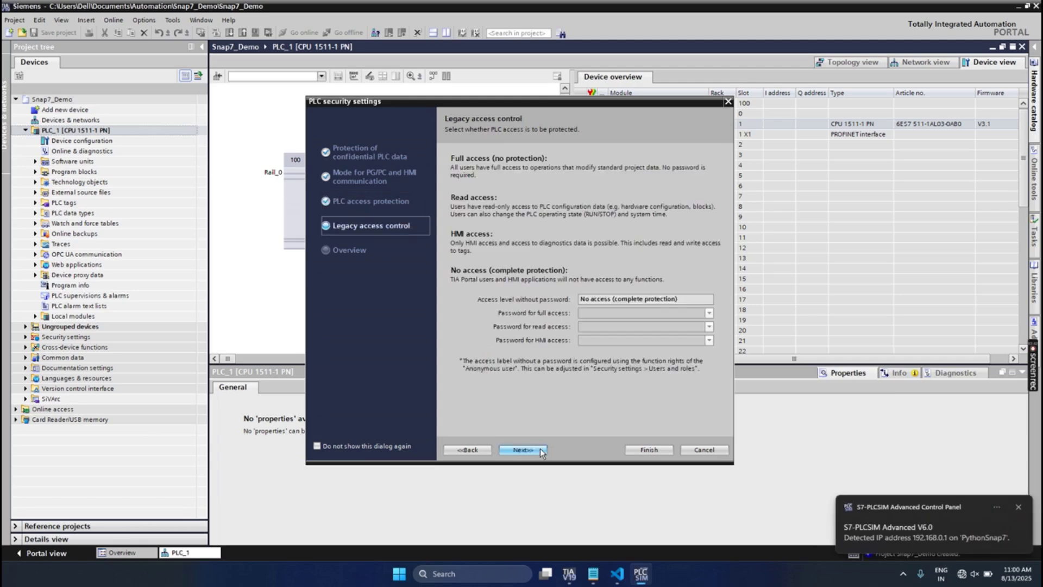
{"action": "left_click", "coordinate": [540, 449]}
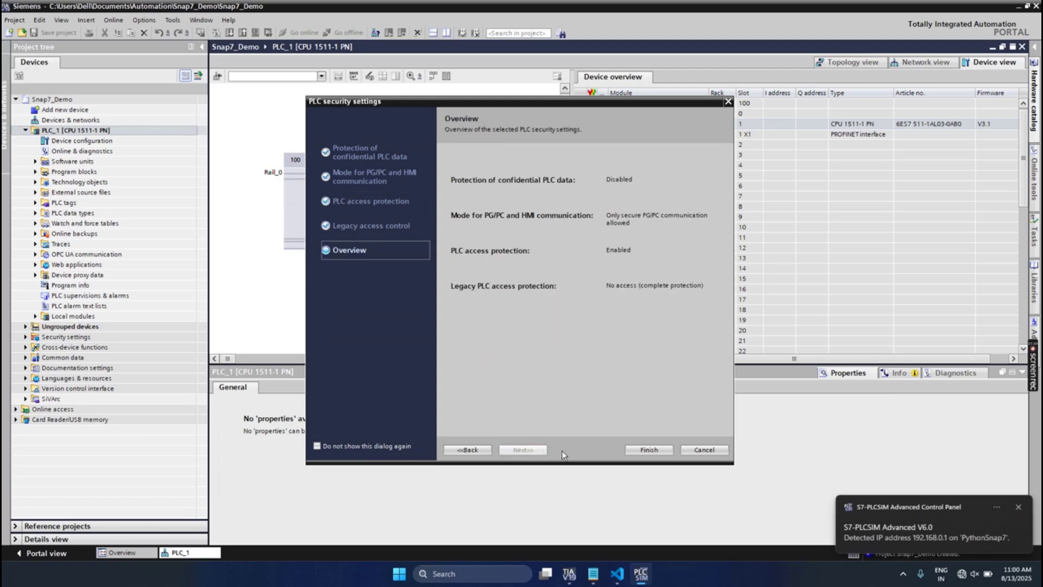
{"action": "left_click", "coordinate": [647, 450]}
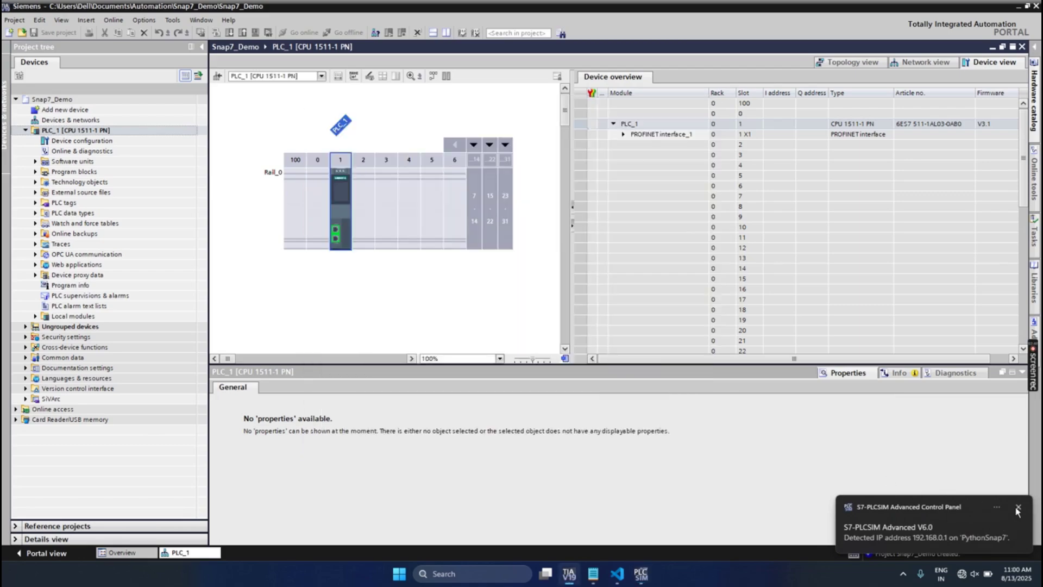
- Enlarge the properties area of PLC_1 and examine the access control and access level settings under Protection & Security
{"action": "left_click", "coordinate": [846, 374]}
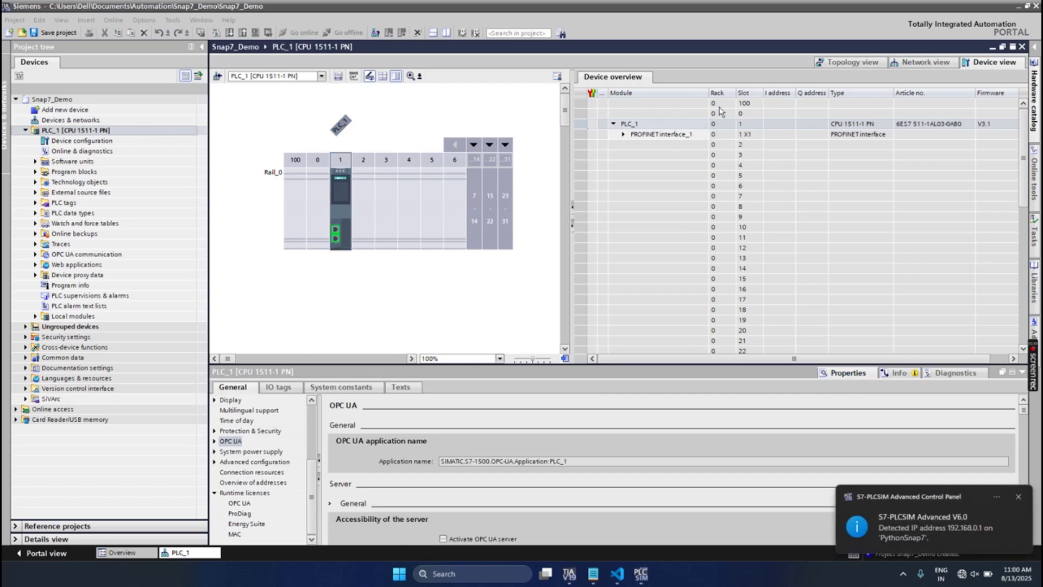
{"action": "left_click", "coordinate": [364, 366]}
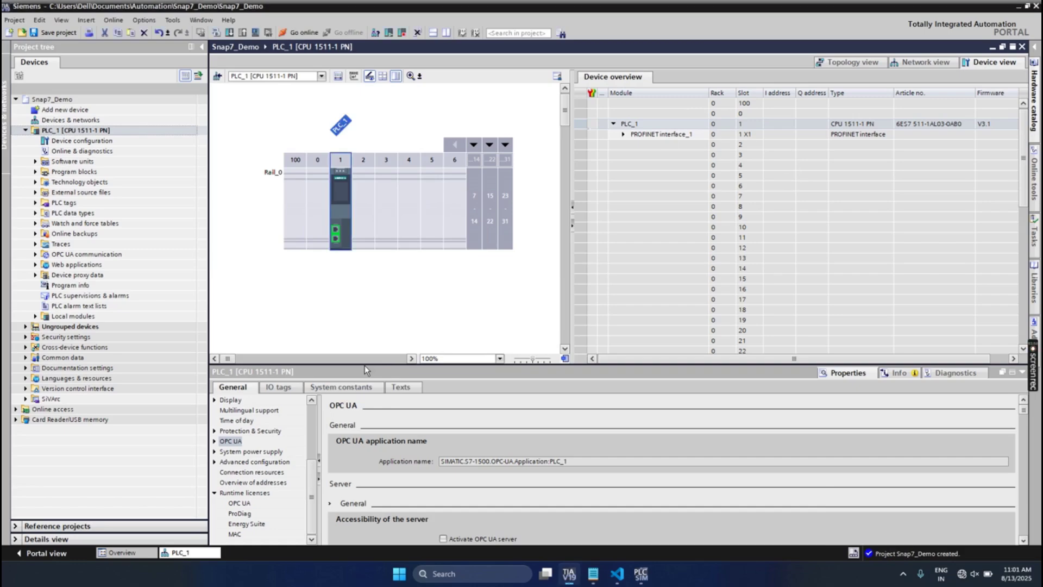
{"action": "left_click_drag", "start_coordinate": [391, 365], "coordinate": [411, 245]}
{"action": "double_click", "coordinate": [228, 429]}
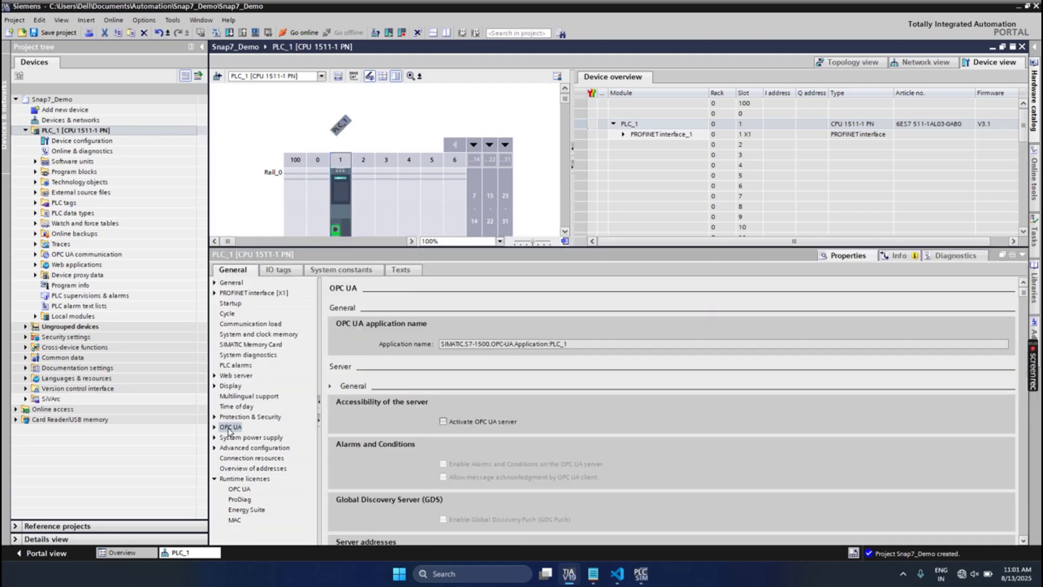
{"action": "double_click", "coordinate": [229, 428]}
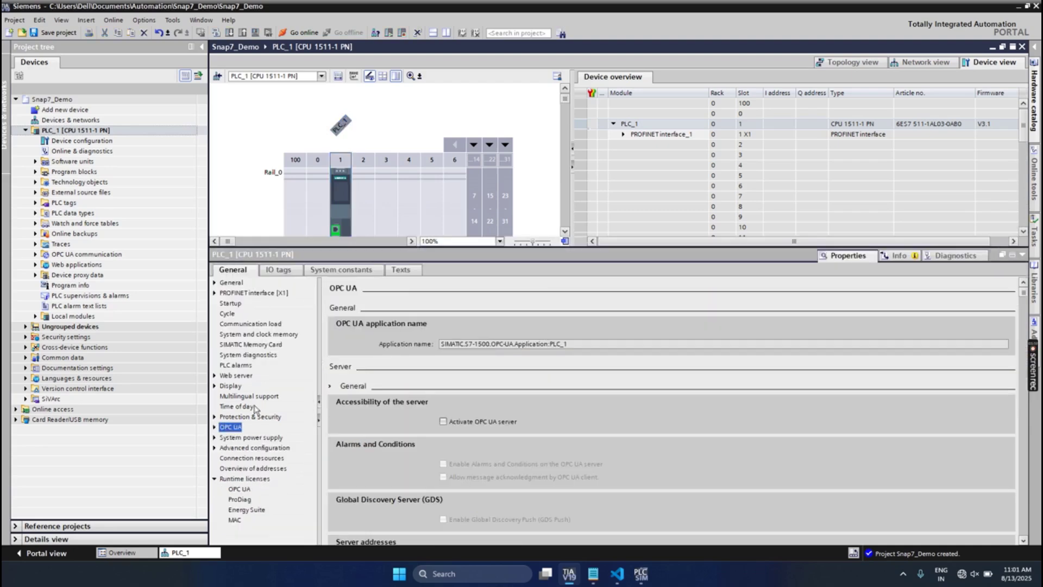
{"action": "double_click", "coordinate": [249, 417]}
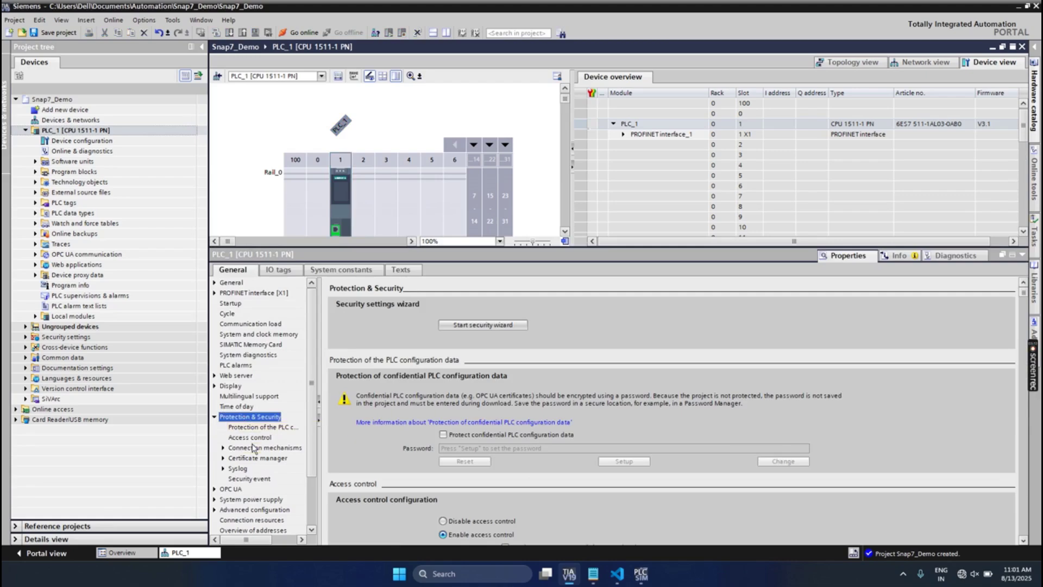
{"action": "scroll", "coordinate": [353, 440], "scroll_direction": "down", "scroll_amount": 3}
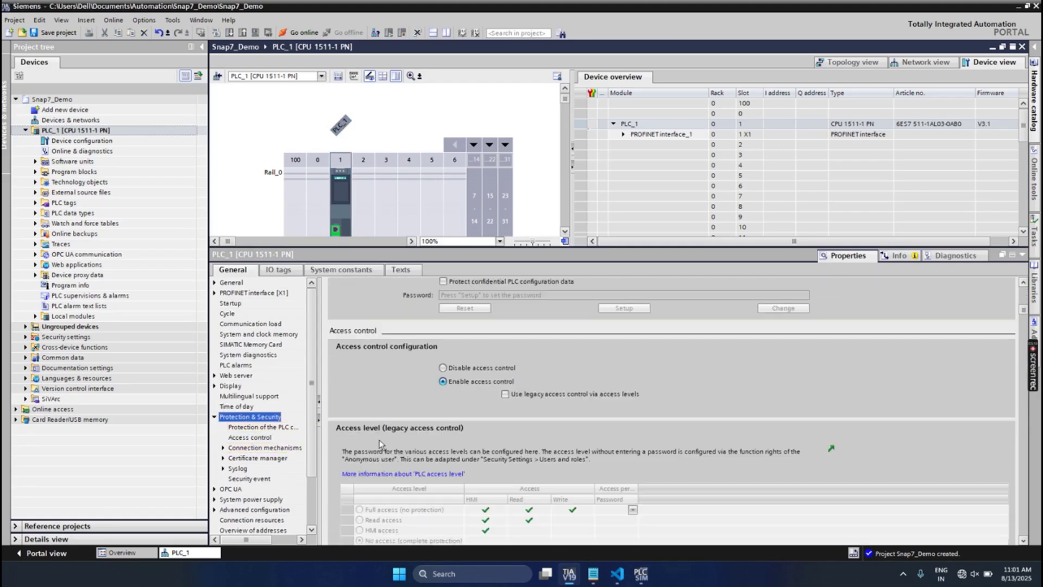
{"action": "scroll", "coordinate": [519, 420], "scroll_direction": "down", "scroll_amount": 3}
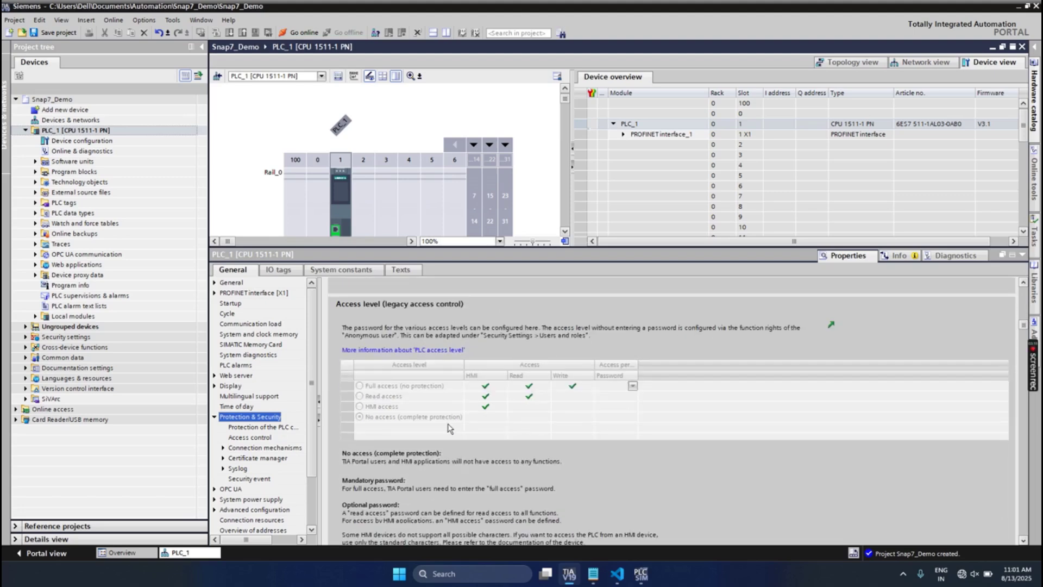
{"action": "scroll", "coordinate": [387, 424], "scroll_direction": "up", "scroll_amount": 3}
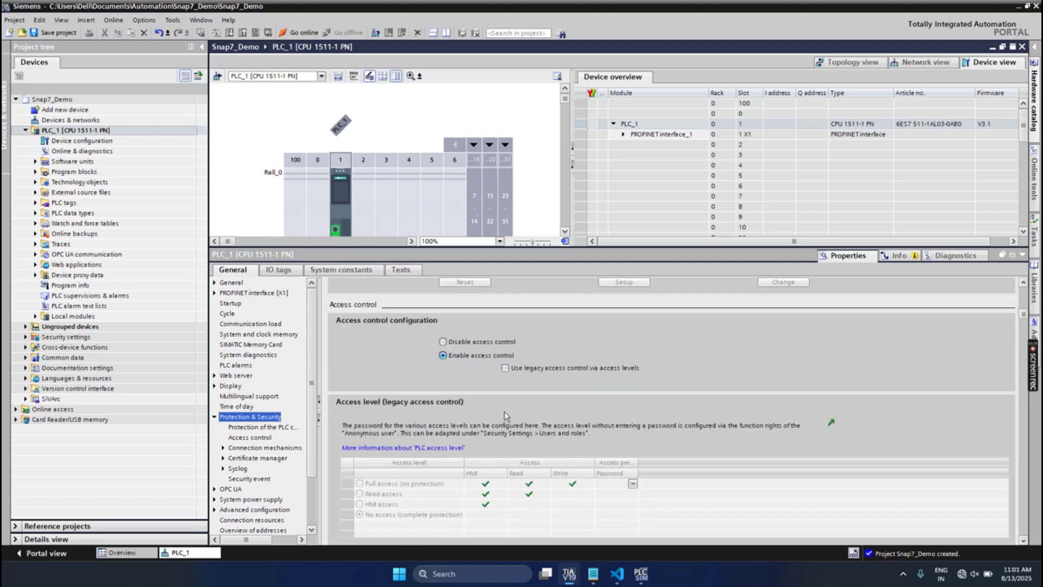
{"action": "scroll", "coordinate": [489, 416], "scroll_direction": "down", "scroll_amount": 1}
- Open Users and roles in the project's security settings and add a new user-defined role
{"action": "double_click", "coordinate": [69, 341]}
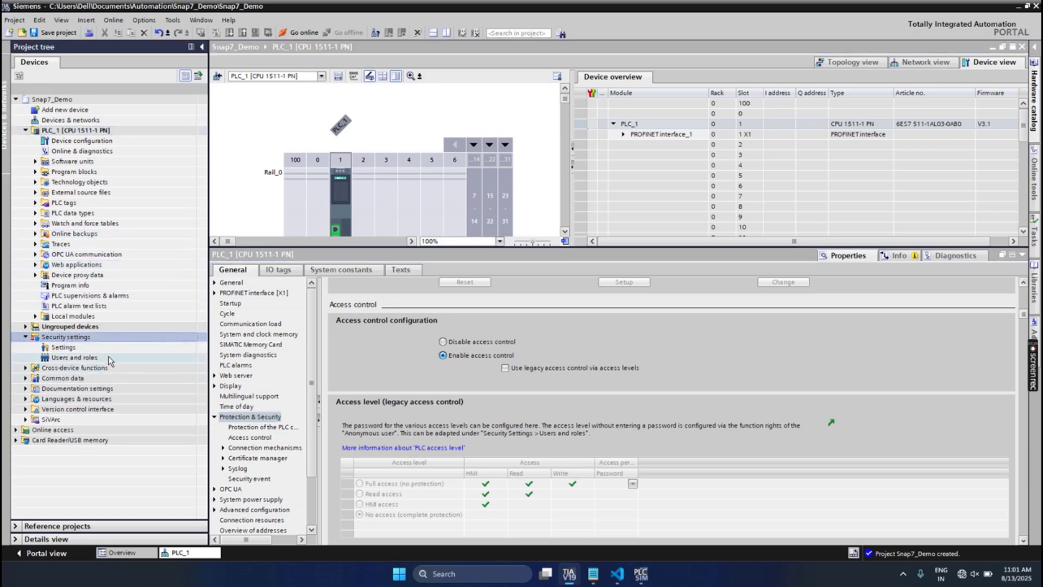
{"action": "double_click", "coordinate": [111, 361]}
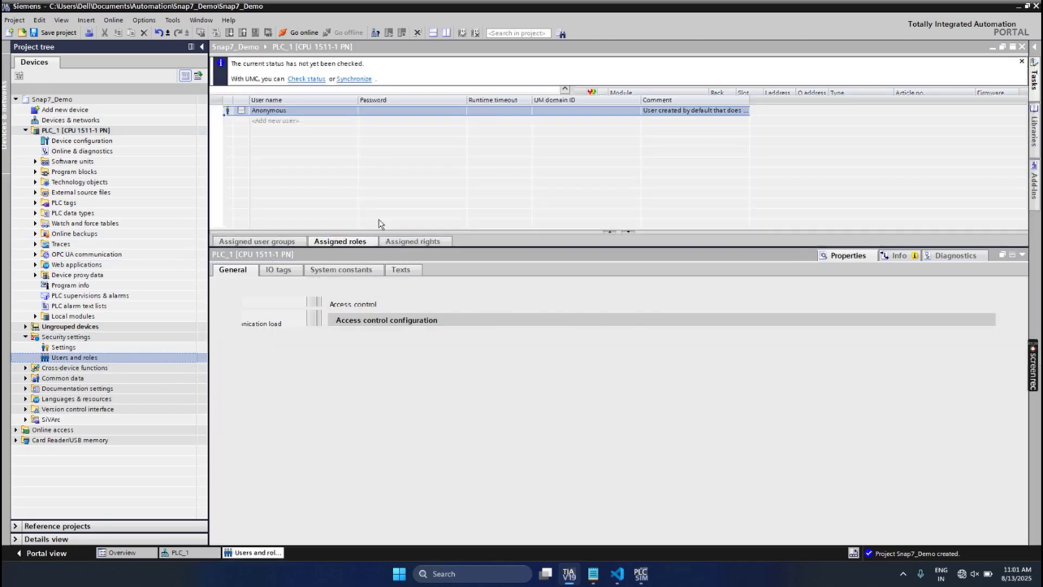
{"action": "left_click", "coordinate": [1022, 62]}
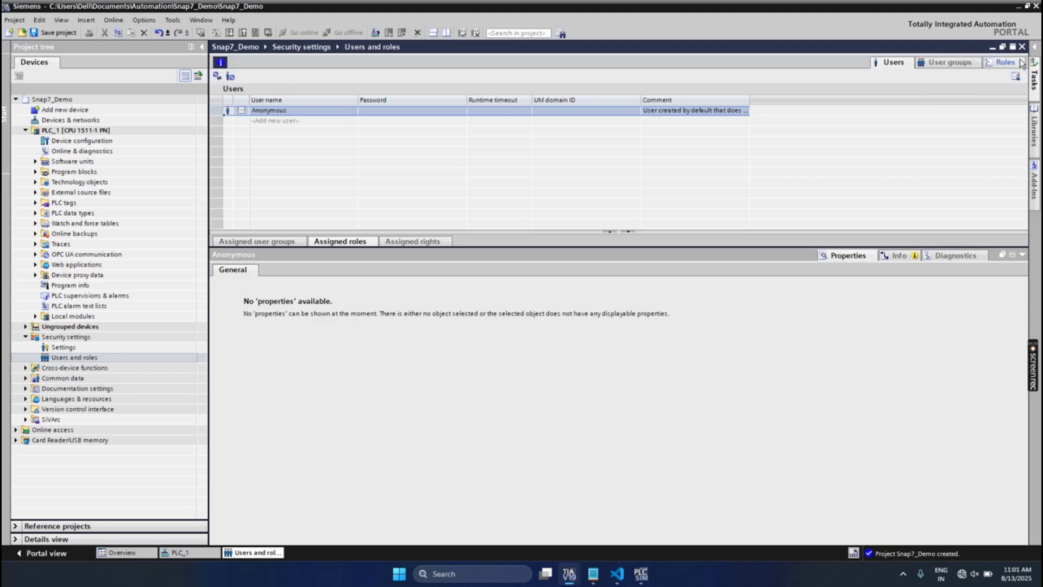
{"action": "left_click", "coordinate": [990, 63]}
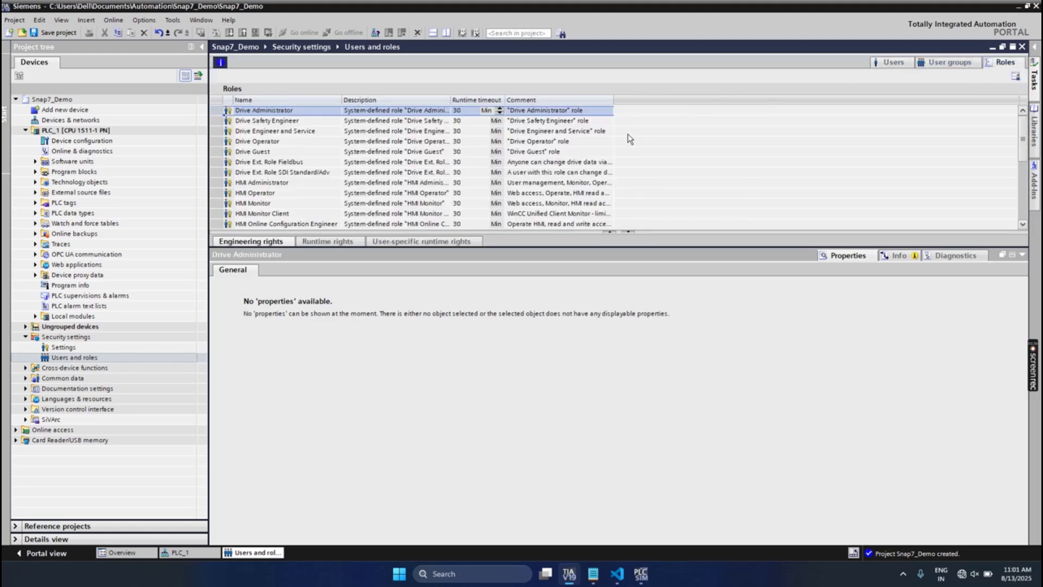
{"action": "scroll", "coordinate": [629, 139], "scroll_direction": "down", "scroll_amount": 2}
{"action": "left_click", "coordinate": [281, 205]}
{"action": "double_click", "coordinate": [281, 207]}
{"action": "left_click", "coordinate": [319, 217]}
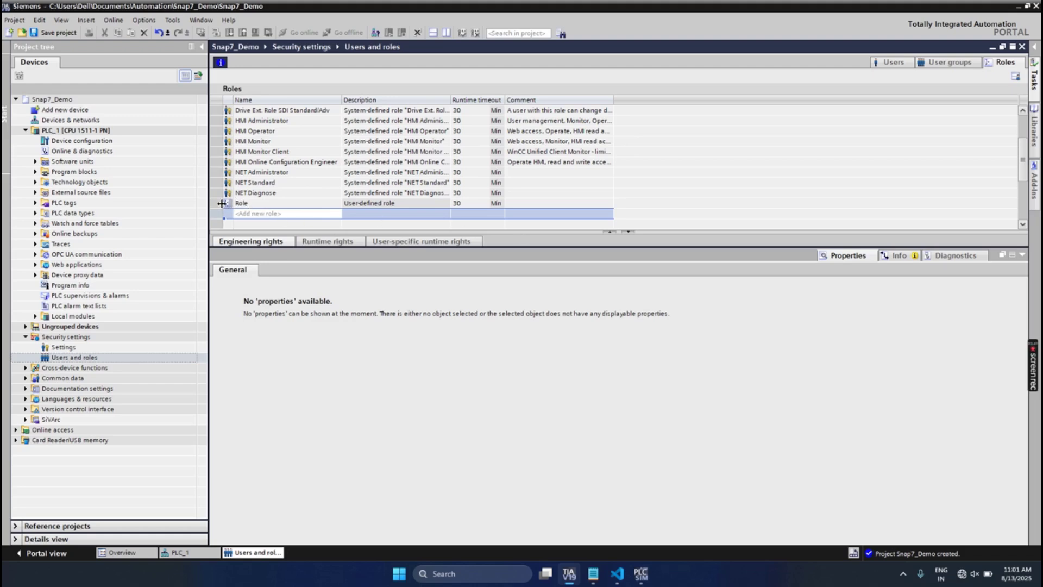
- Grant the new user-defined role the Full access runtime right for PLC_1
{"action": "left_click", "coordinate": [220, 205]}
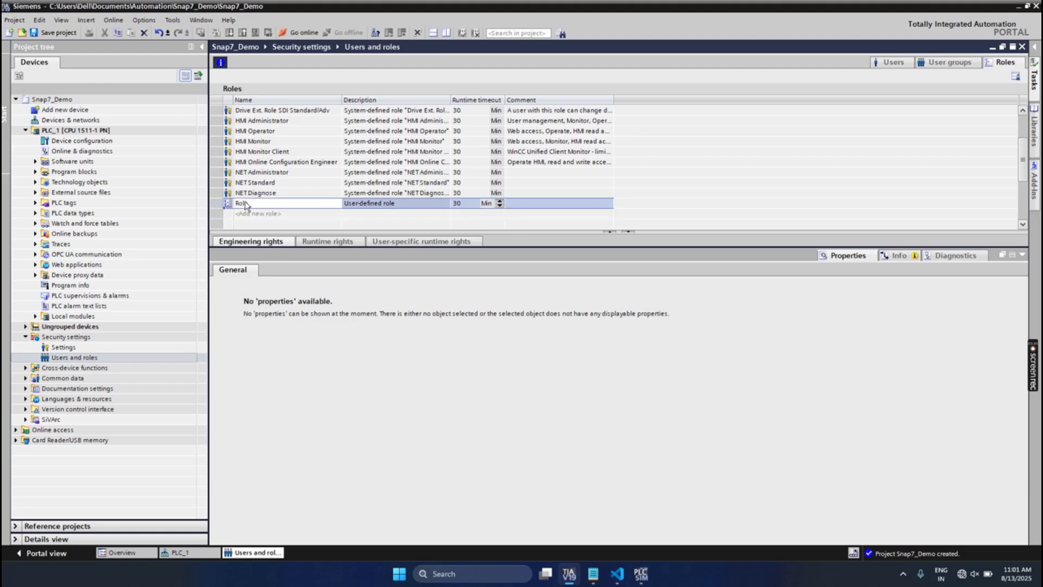
{"action": "left_click", "coordinate": [331, 244]}
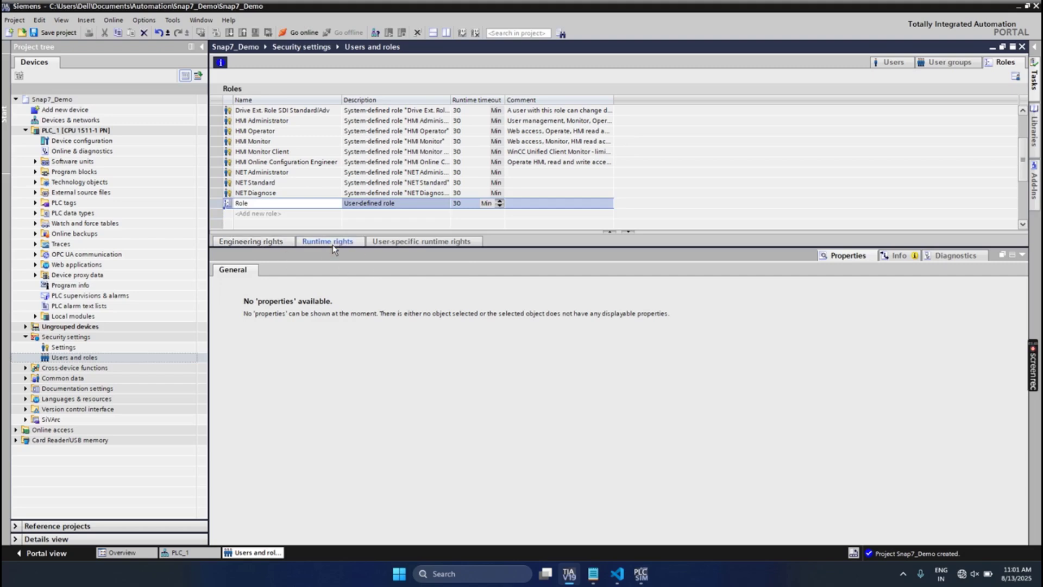
{"action": "left_click", "coordinate": [1022, 255]}
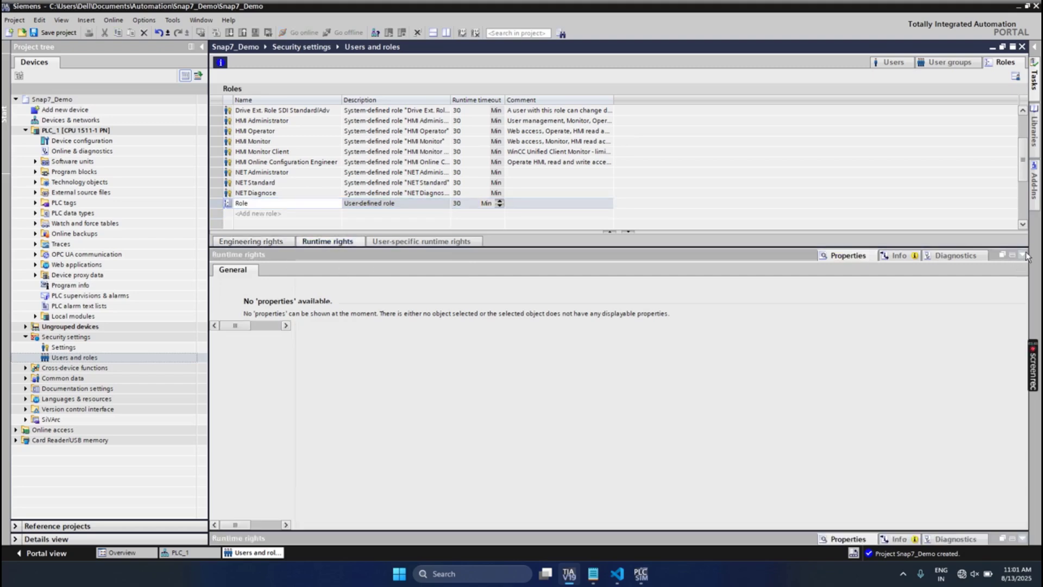
{"action": "left_click", "coordinate": [214, 264]}
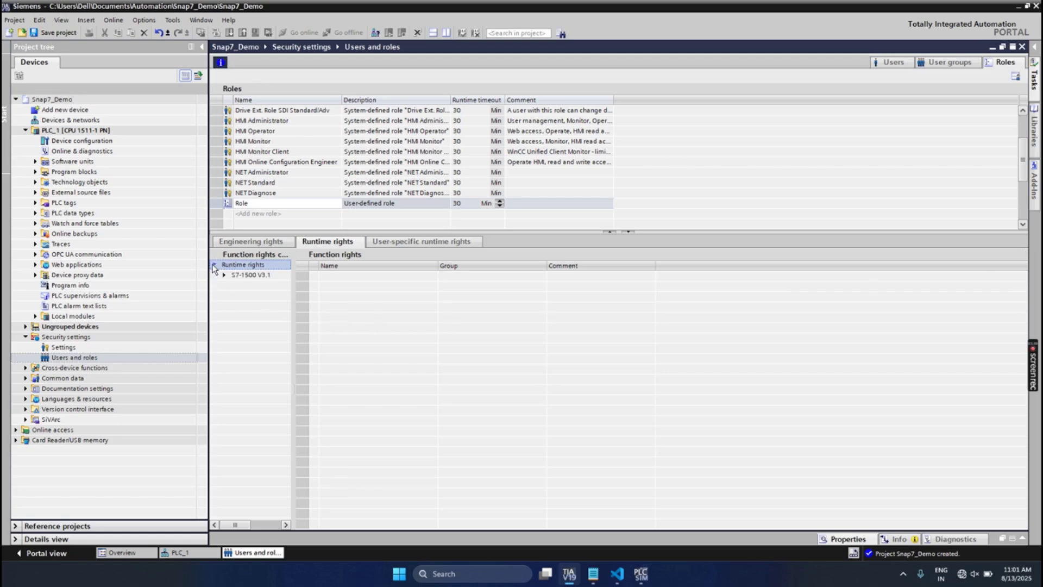
{"action": "left_click", "coordinate": [224, 276]}
{"action": "left_click", "coordinate": [240, 286]}
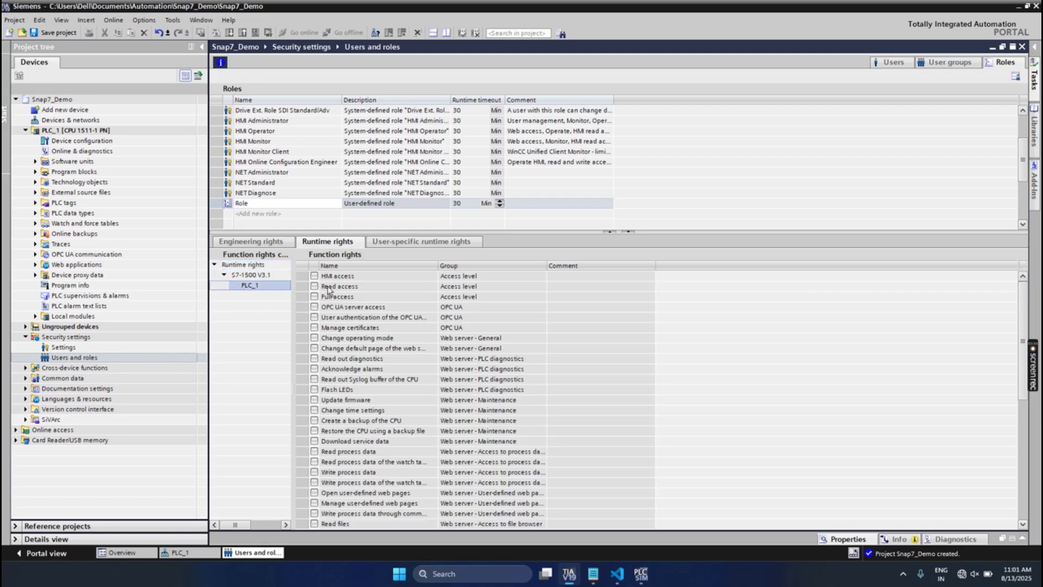
{"action": "left_click", "coordinate": [315, 297]}
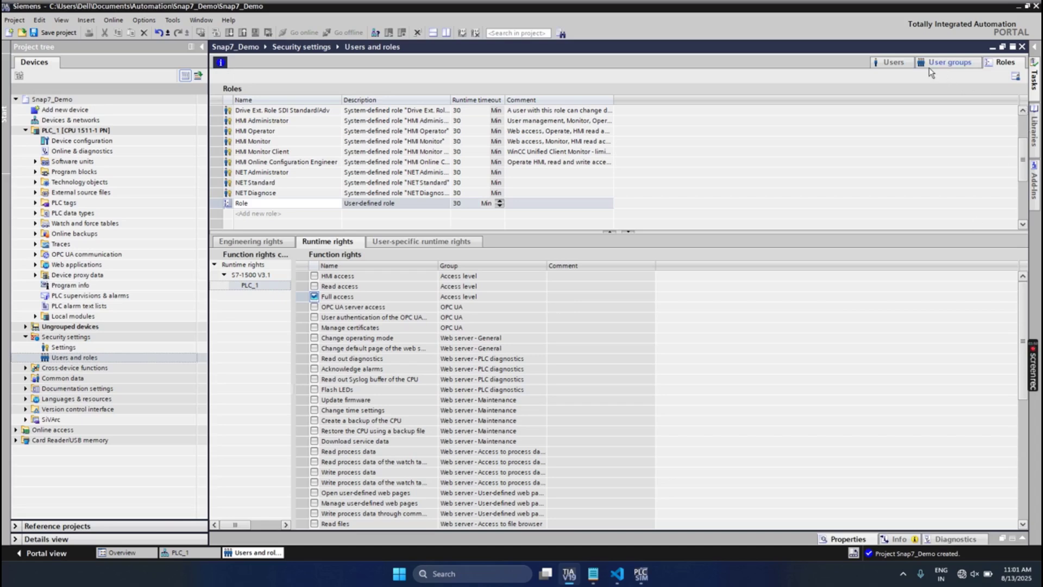
- Activate the Anonymous user with the new user-defined role assigned, and save the project
{"action": "left_click", "coordinate": [905, 64]}
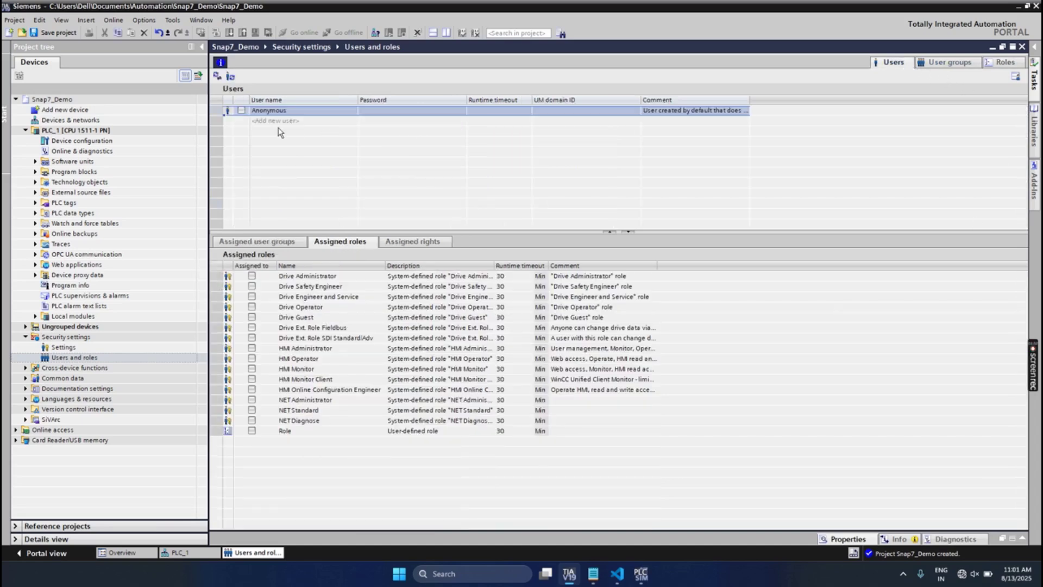
{"action": "left_click", "coordinate": [241, 110]}
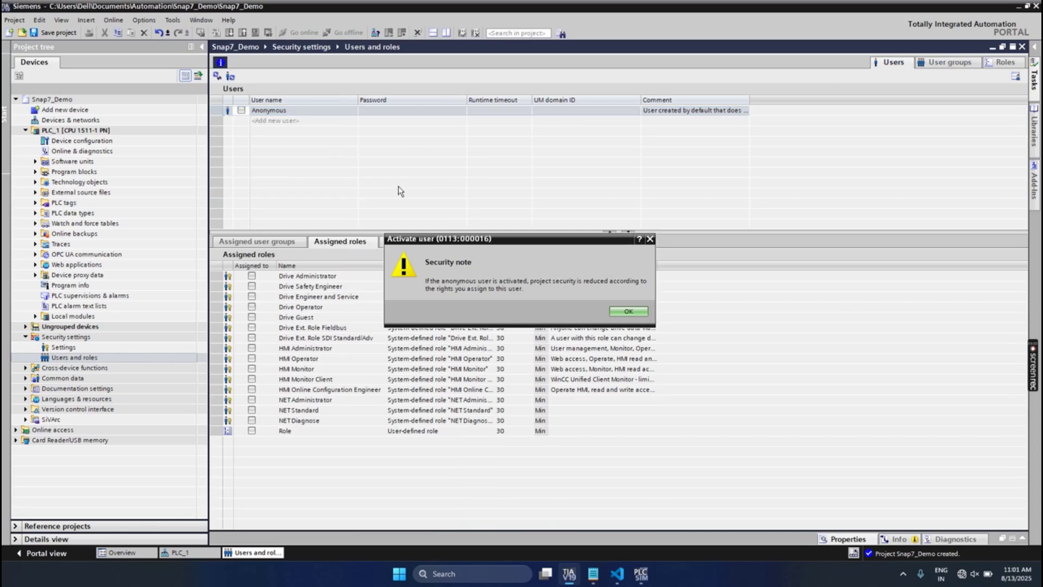
{"action": "left_click", "coordinate": [641, 313]}
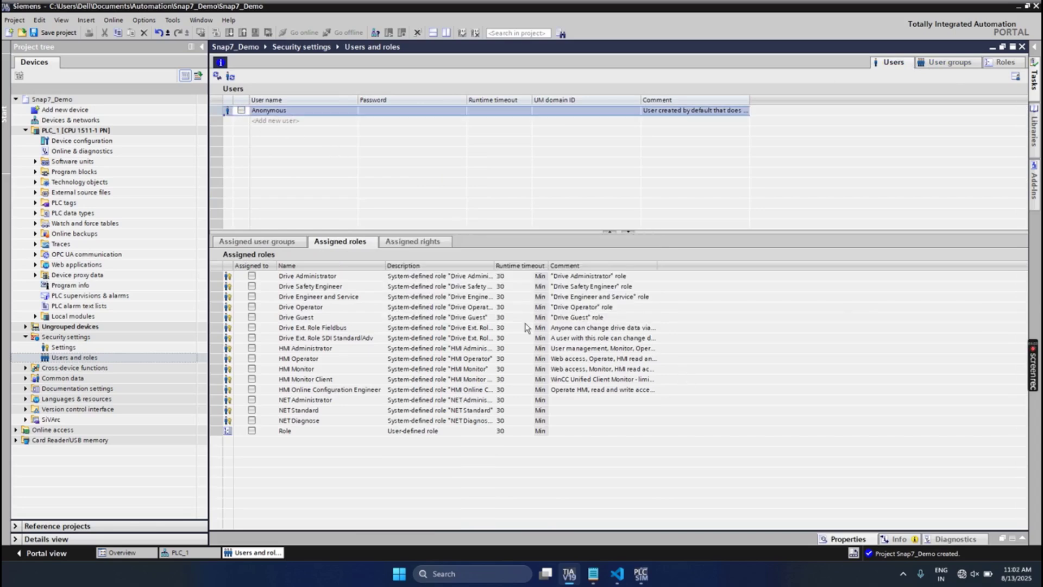
{"action": "left_click", "coordinate": [252, 430]}
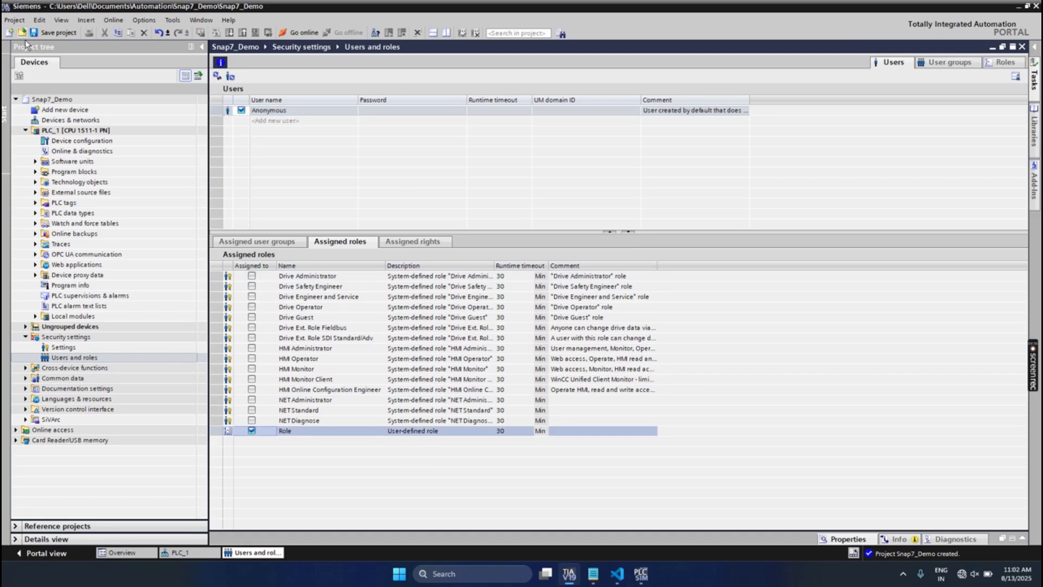
{"action": "left_click", "coordinate": [54, 33]}
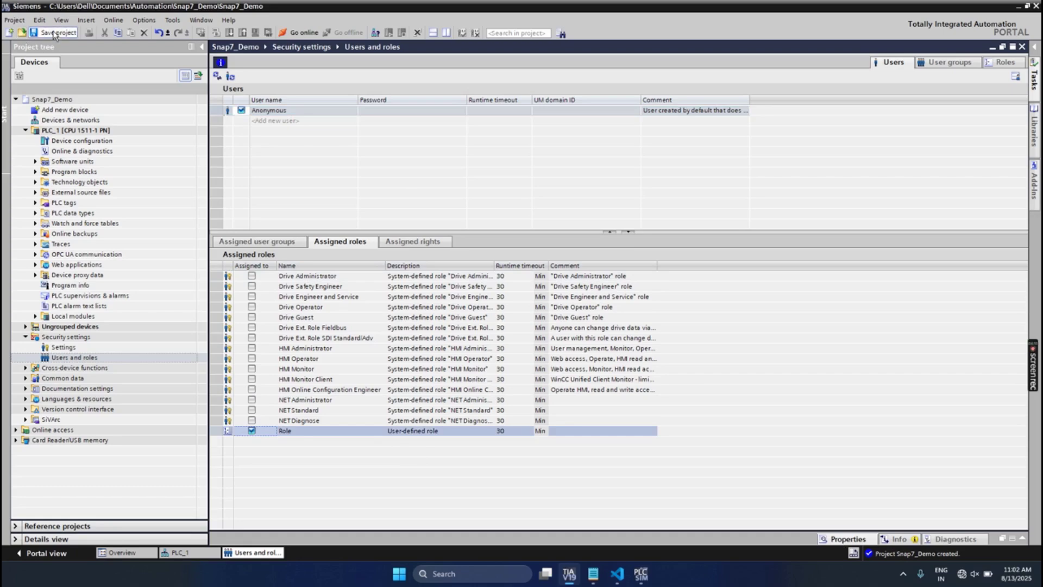
- Open Devices & networks and check the access control and access level settings in PLC_1's properties
{"action": "left_click", "coordinate": [76, 122]}
{"action": "double_click", "coordinate": [77, 124]}
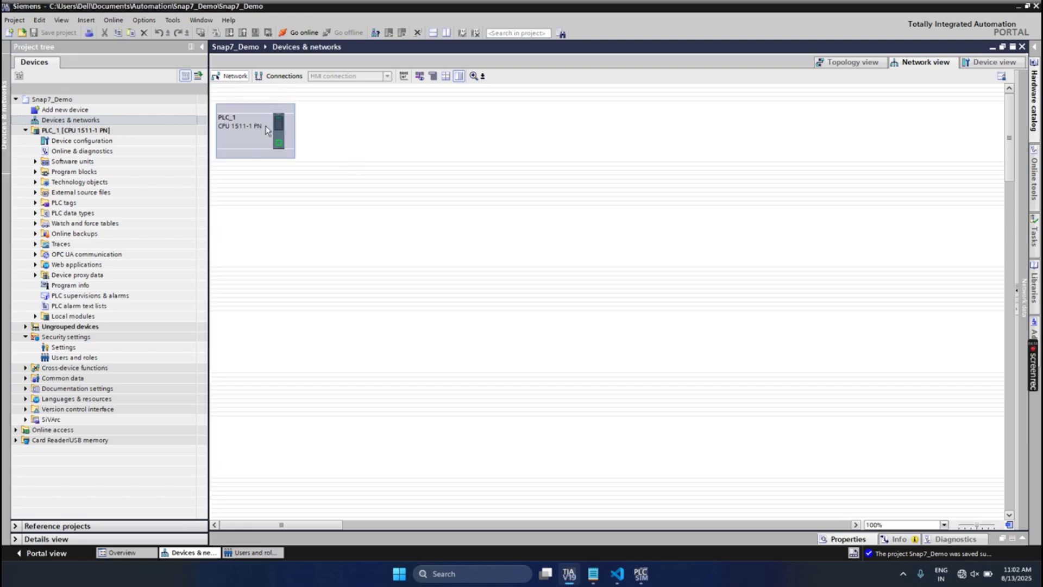
{"action": "left_click", "coordinate": [863, 539]}
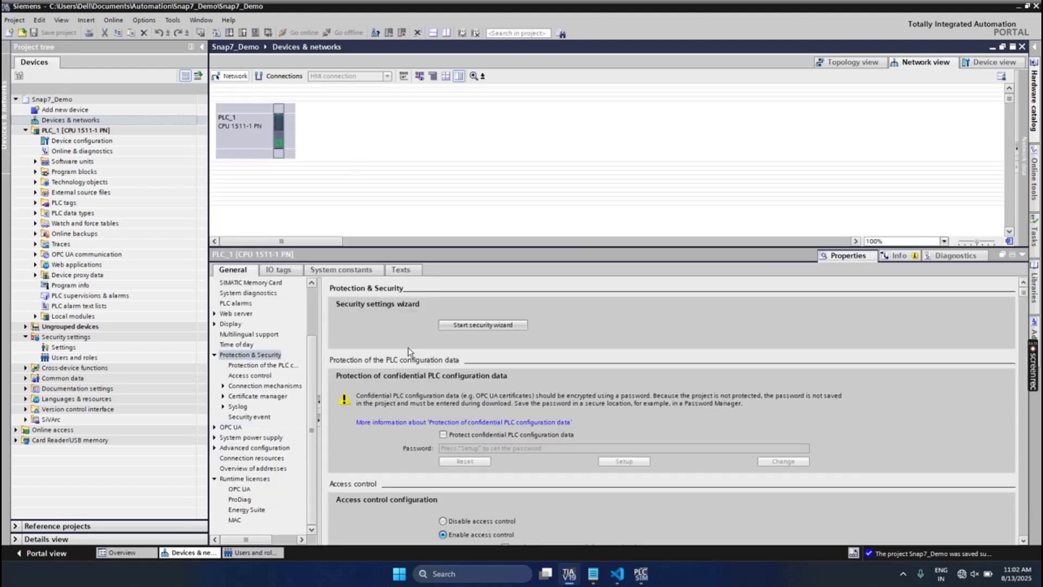
{"action": "scroll", "coordinate": [410, 345], "scroll_direction": "down", "scroll_amount": 9}
{"action": "scroll", "coordinate": [402, 351], "scroll_direction": "down", "scroll_amount": 2}
{"action": "scroll", "coordinate": [370, 367], "scroll_direction": "up", "scroll_amount": 5}
{"action": "scroll", "coordinate": [391, 465], "scroll_direction": "down", "scroll_amount": 1}
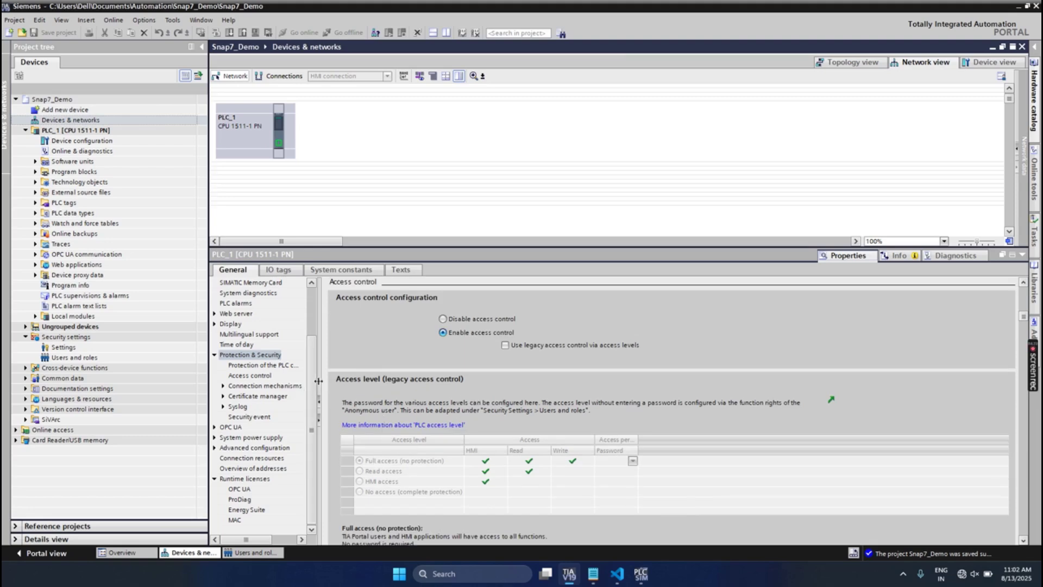
{"action": "scroll", "coordinate": [314, 369], "scroll_direction": "up", "scroll_amount": 2}
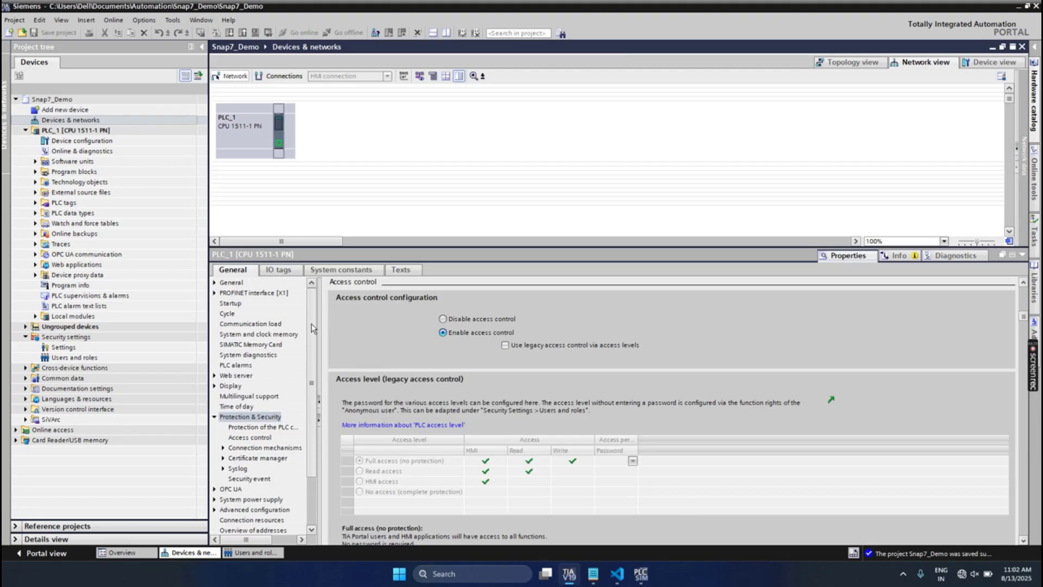
- Look through PLC_1's PROFINET interface, communication load and system diagnostics settings
{"action": "left_click", "coordinate": [277, 294]}
{"action": "scroll", "coordinate": [380, 353], "scroll_direction": "down", "scroll_amount": 10}
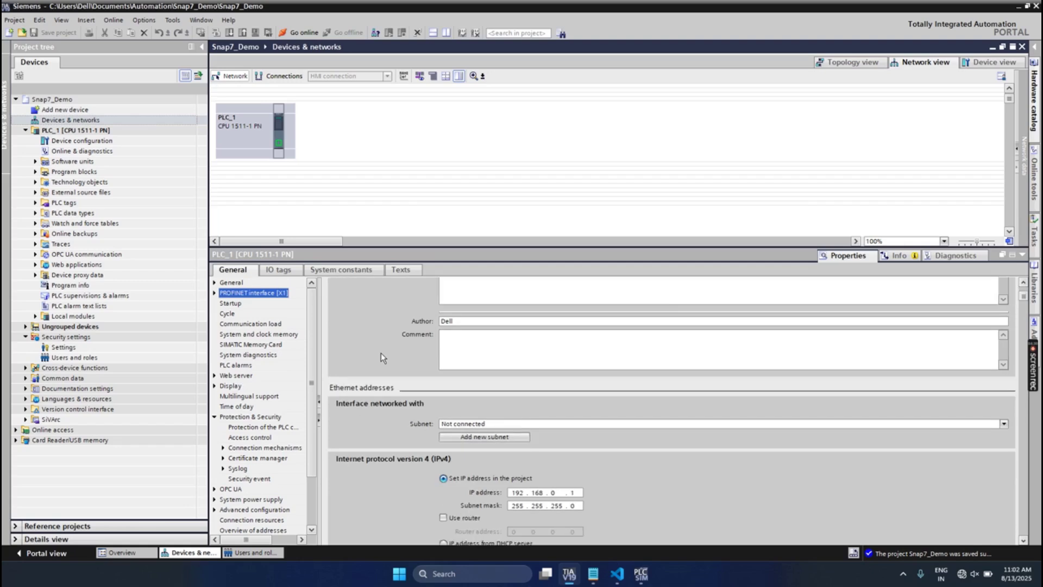
{"action": "scroll", "coordinate": [381, 355], "scroll_direction": "down", "scroll_amount": 10}
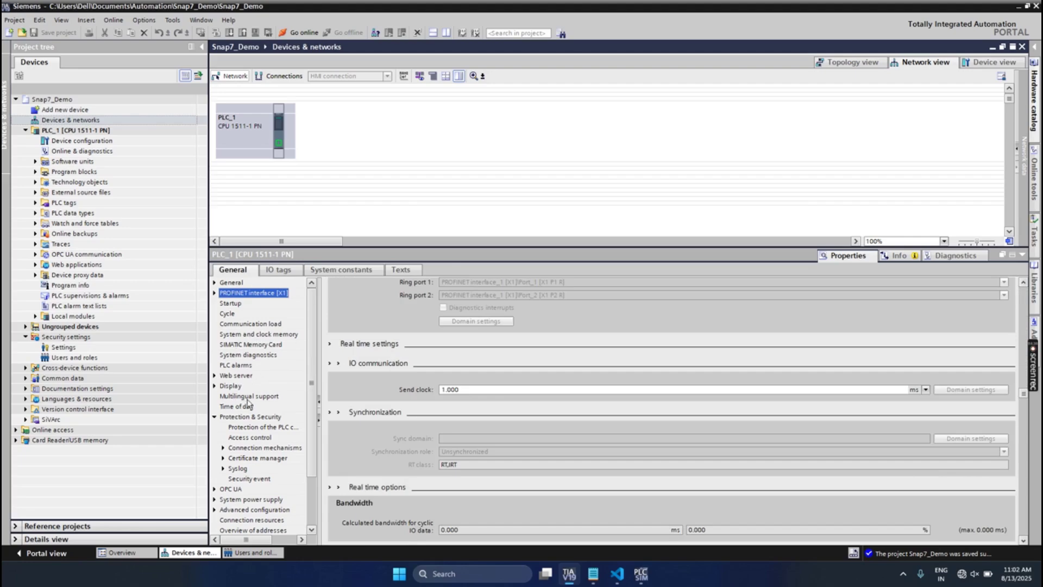
{"action": "left_click", "coordinate": [259, 324]}
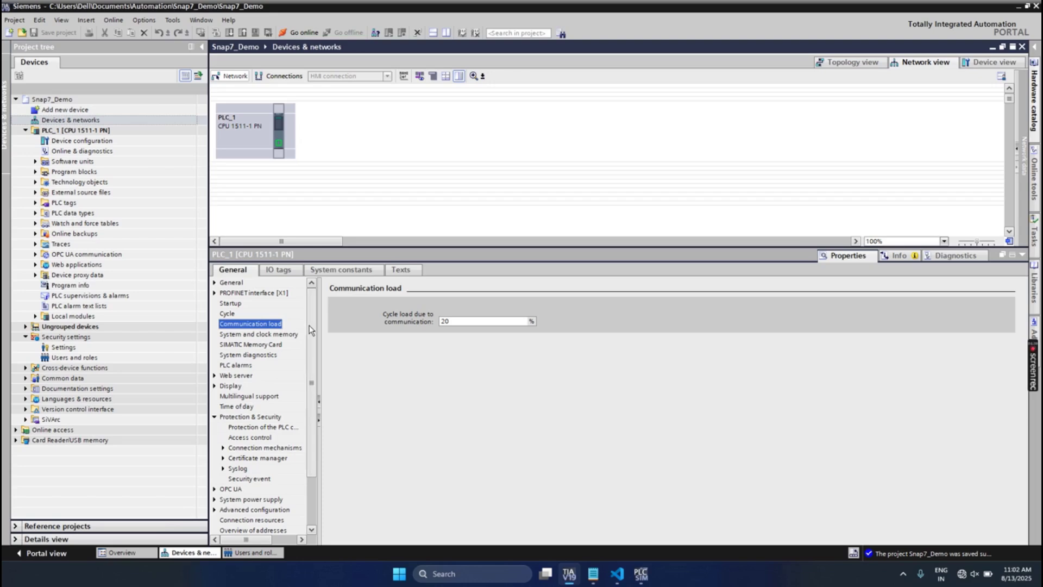
{"action": "left_click", "coordinate": [269, 355]}
{"action": "scroll", "coordinate": [314, 356], "scroll_direction": "down", "scroll_amount": 1}
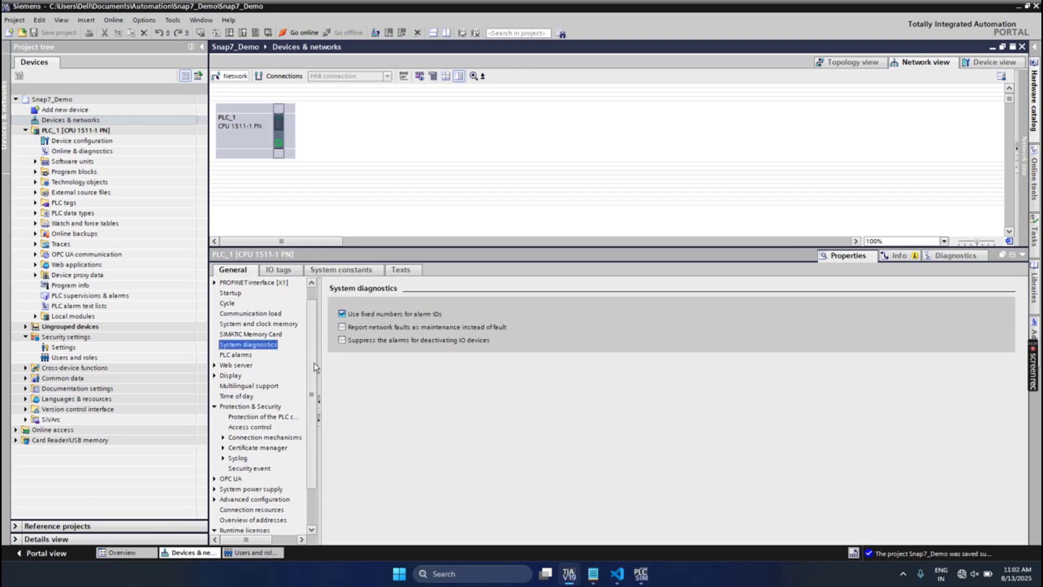
{"action": "scroll", "coordinate": [314, 375], "scroll_direction": "down", "scroll_amount": 2}
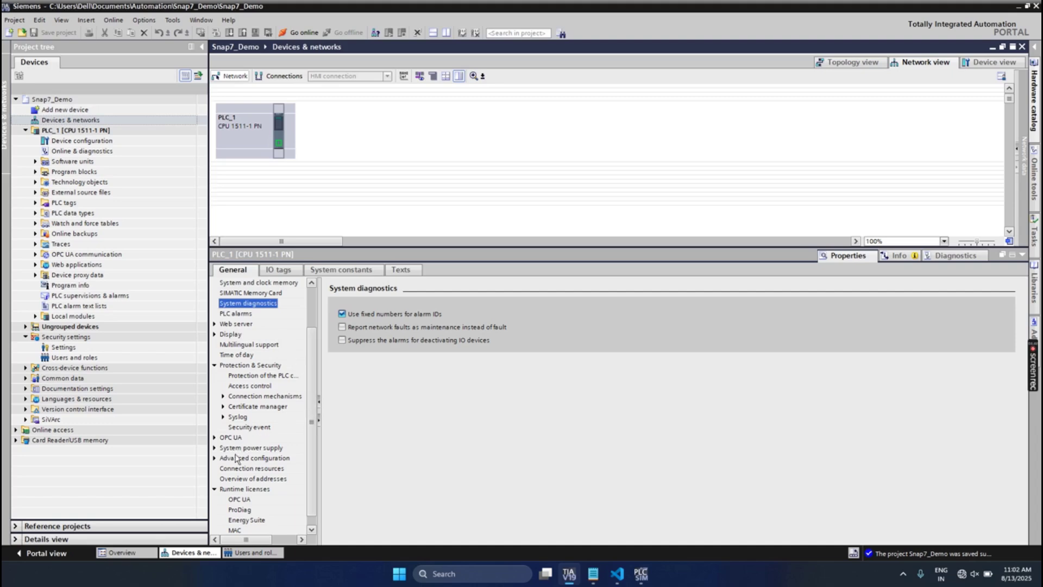
- Permit access with PUT/GET communication from remote partners in PLC_1's Protection & Security connection mechanisms
{"action": "left_click", "coordinate": [257, 367]}
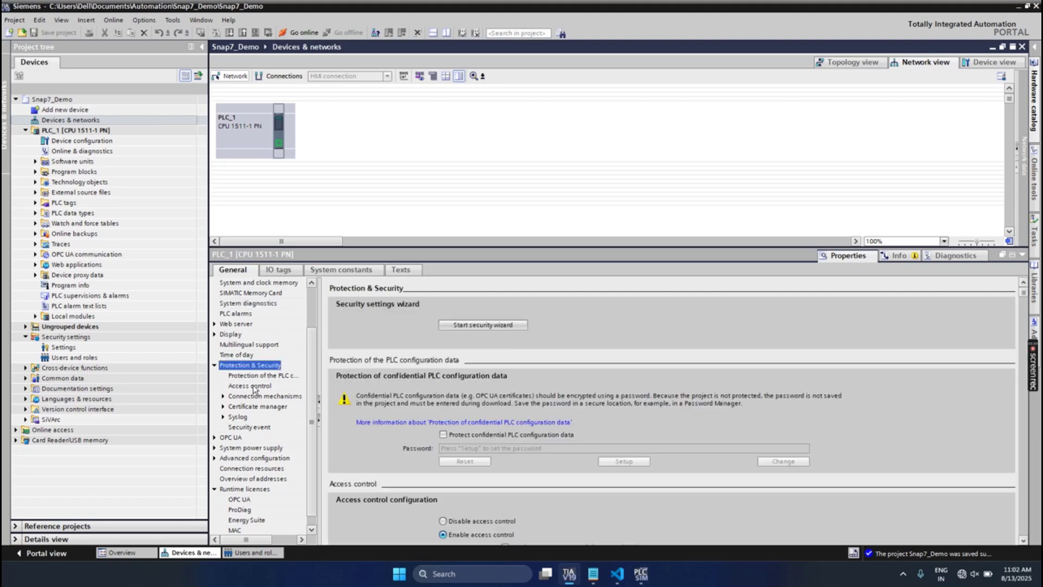
{"action": "left_click", "coordinate": [258, 386]}
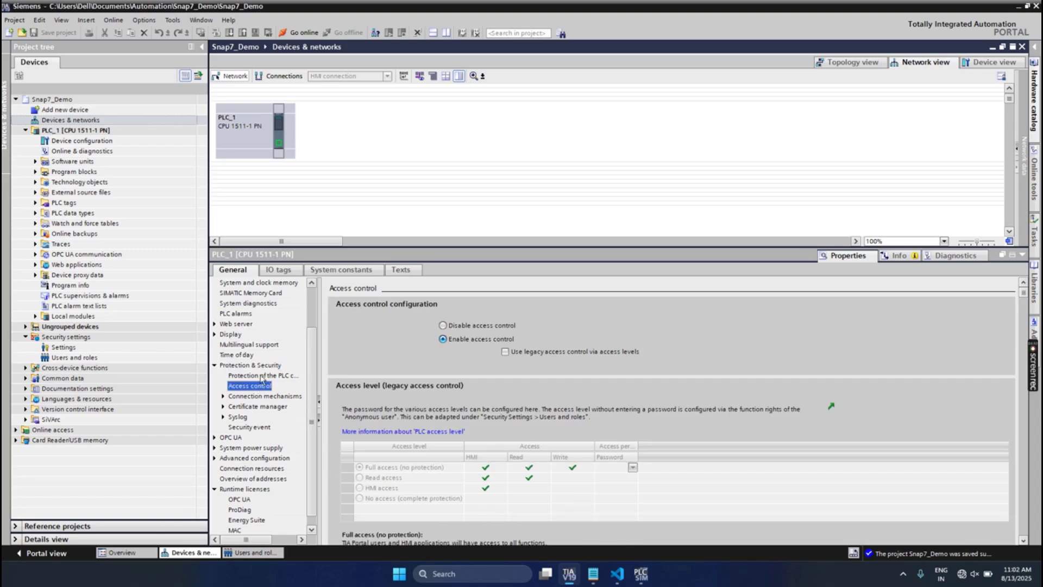
{"action": "left_click", "coordinate": [262, 376]}
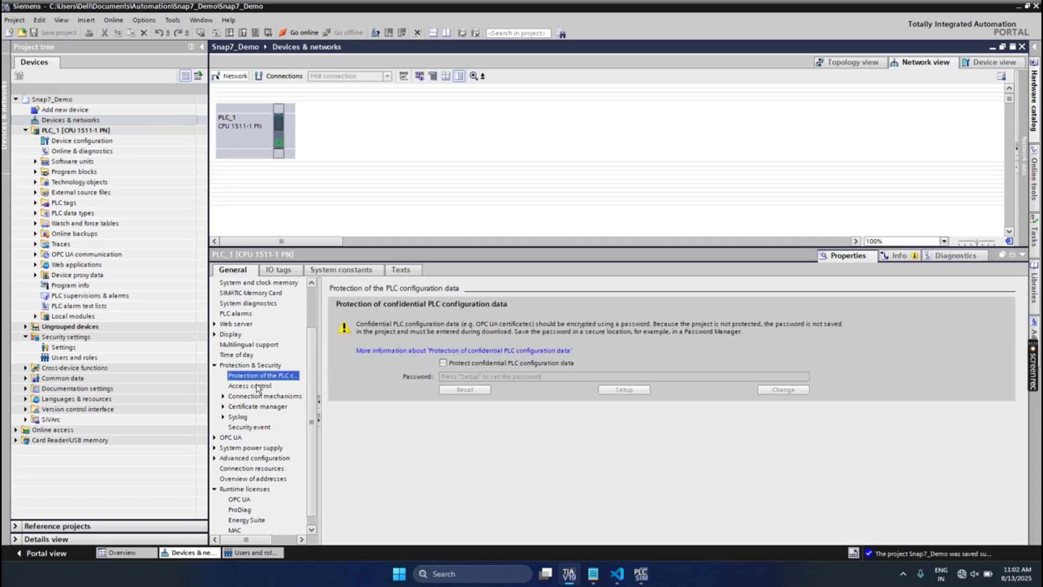
{"action": "left_click", "coordinate": [256, 387]}
{"action": "left_click", "coordinate": [256, 396]}
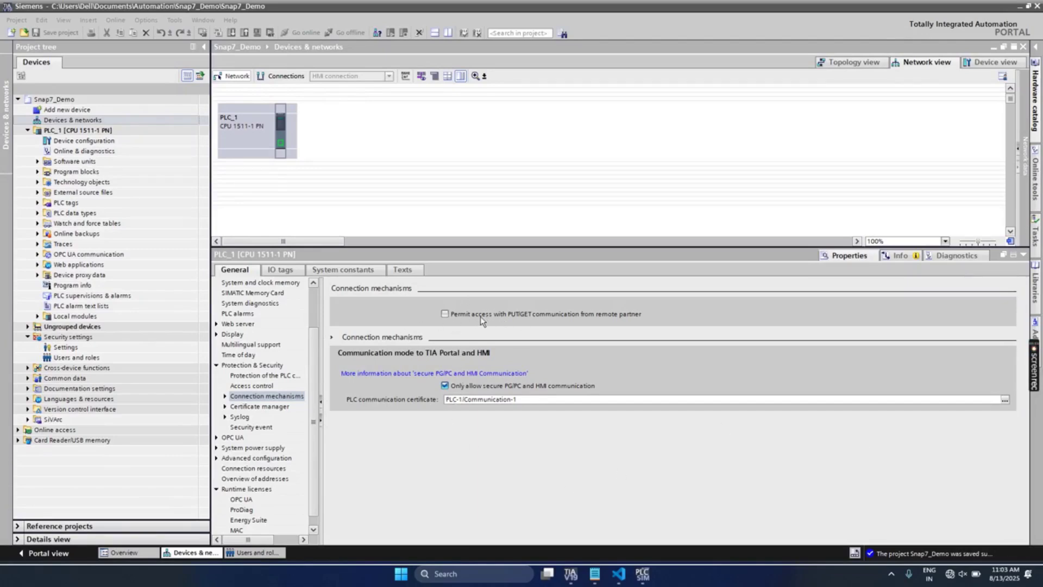
{"action": "left_click", "coordinate": [446, 313]}
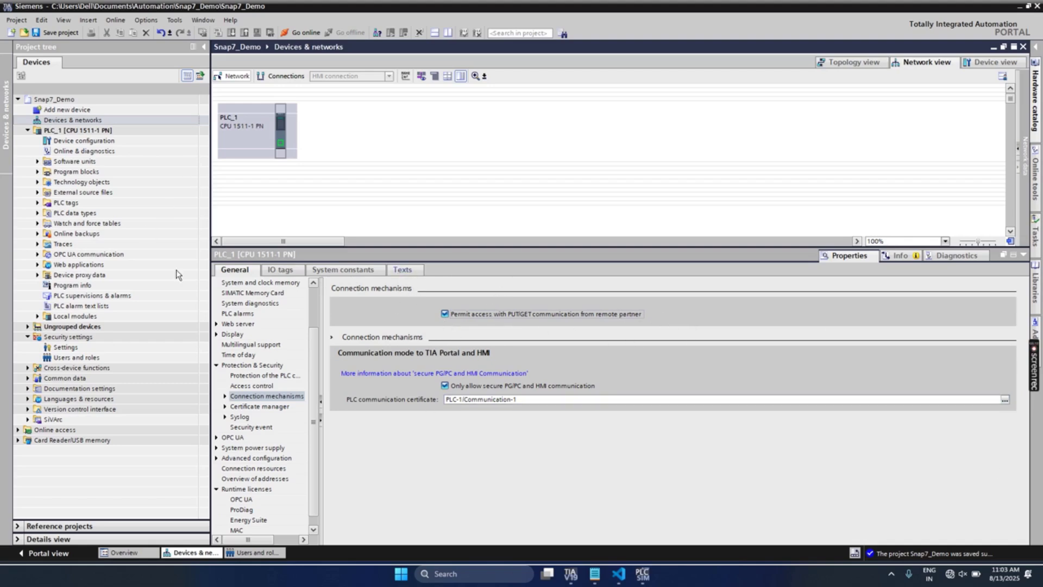
- Enable support for simulation during block compilation in the Snap7_Demo project's protection properties
{"action": "left_click", "coordinate": [96, 133]}
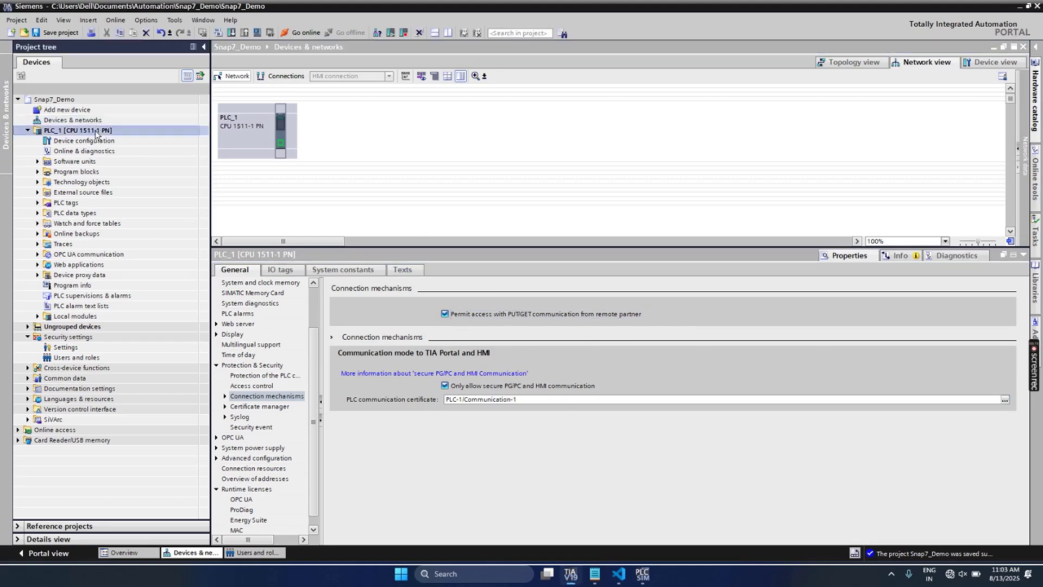
{"action": "left_click", "coordinate": [118, 100]}
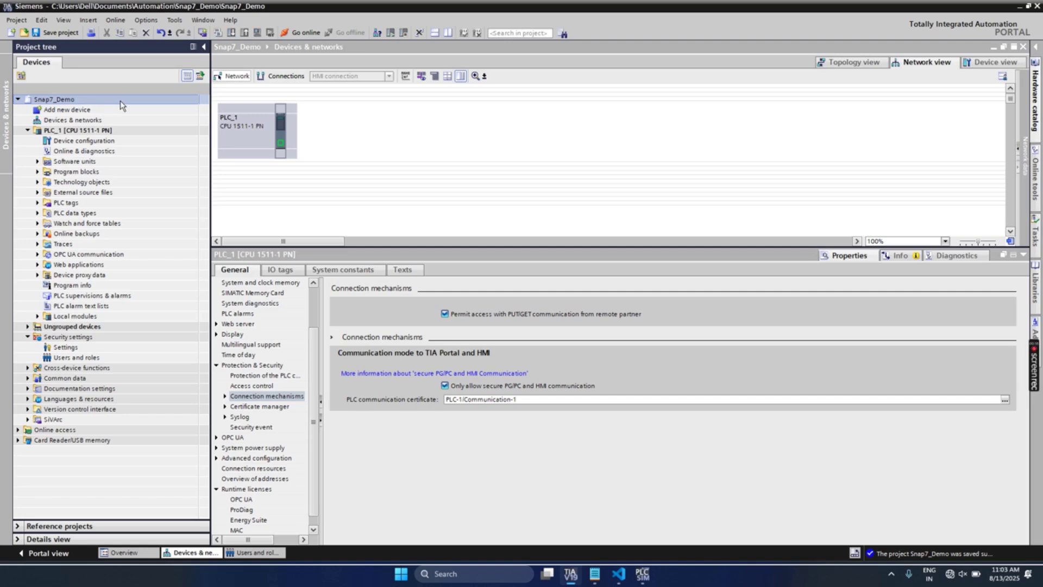
{"action": "right_click", "coordinate": [120, 100]}
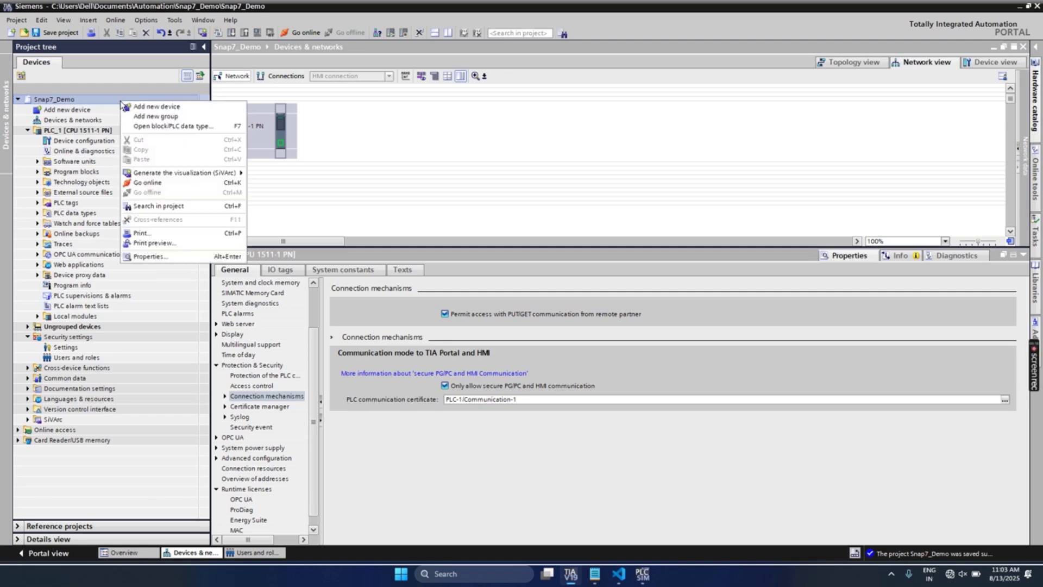
{"action": "left_click", "coordinate": [165, 260]}
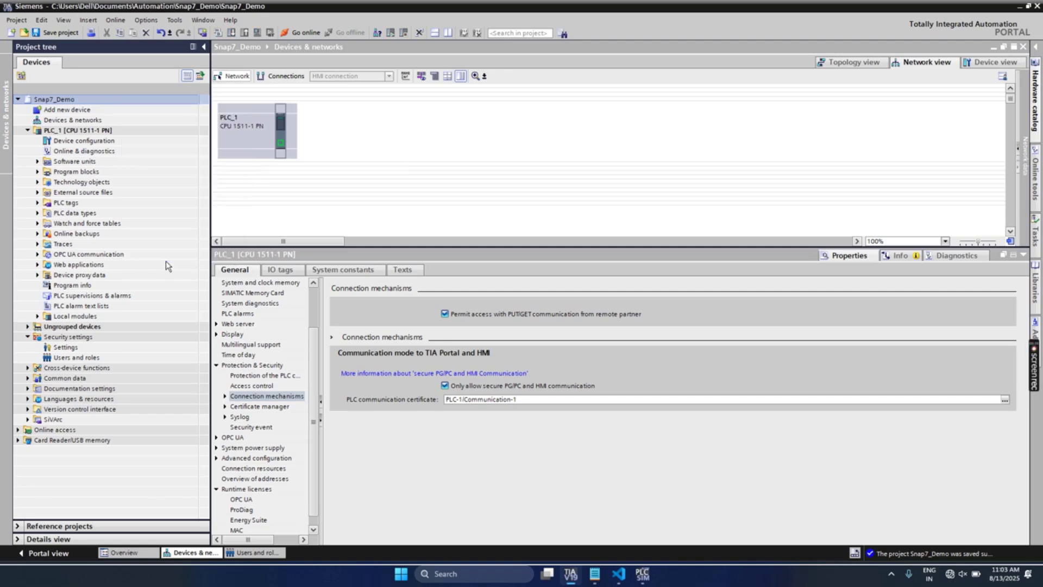
{"action": "left_click", "coordinate": [402, 185]}
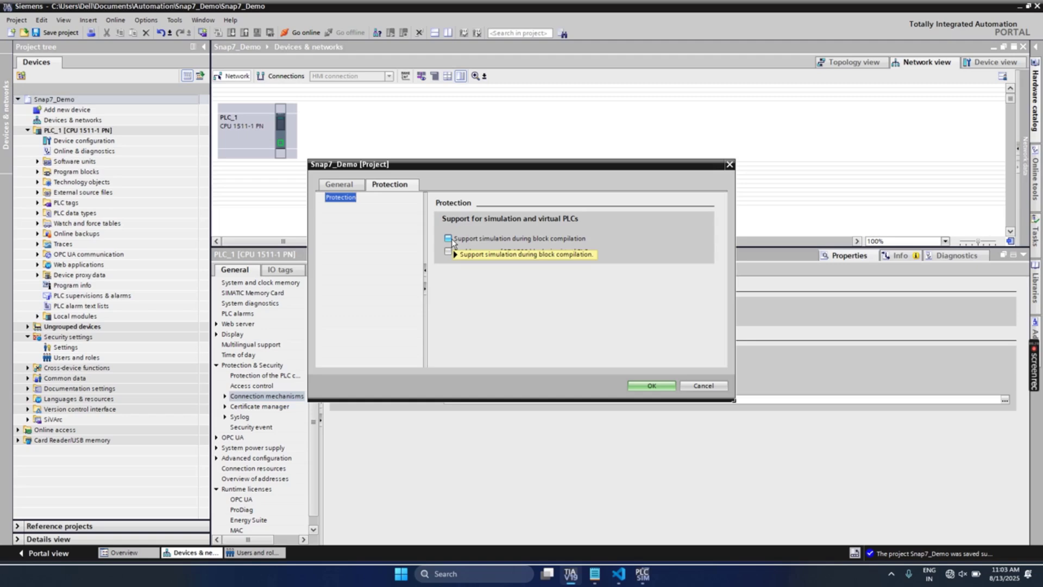
{"action": "left_click", "coordinate": [451, 239]}
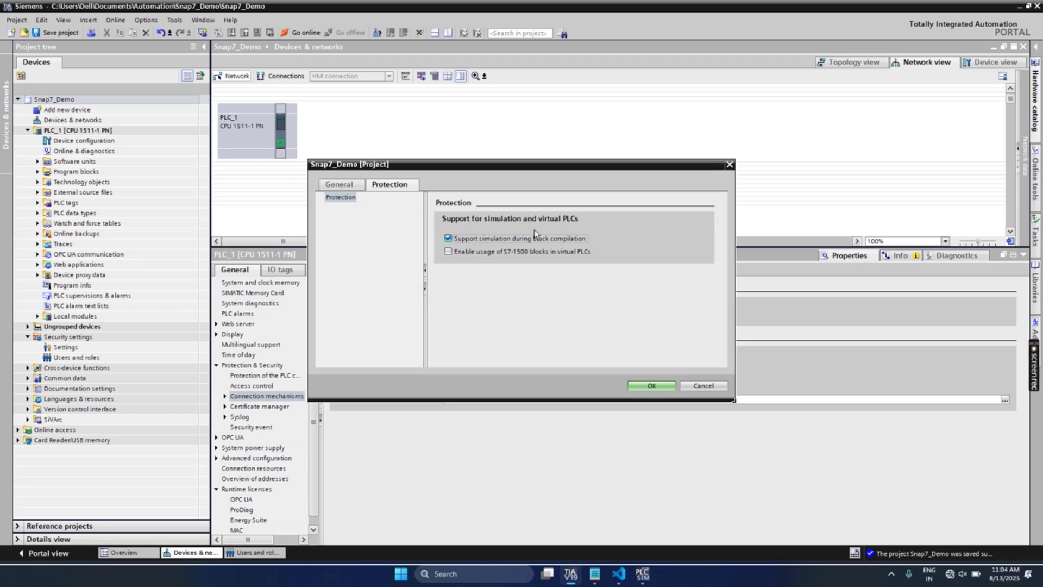
- Enable usage of S7-1500 blocks in virtual PLCs in the project's protection properties, and save the project
{"action": "left_click", "coordinate": [493, 255]}
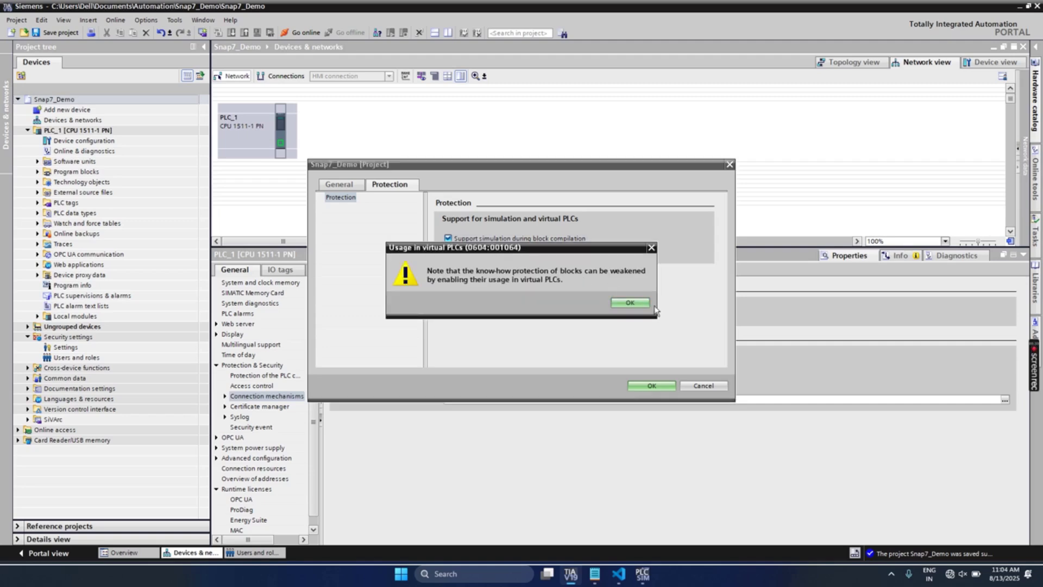
{"action": "left_click", "coordinate": [637, 302]}
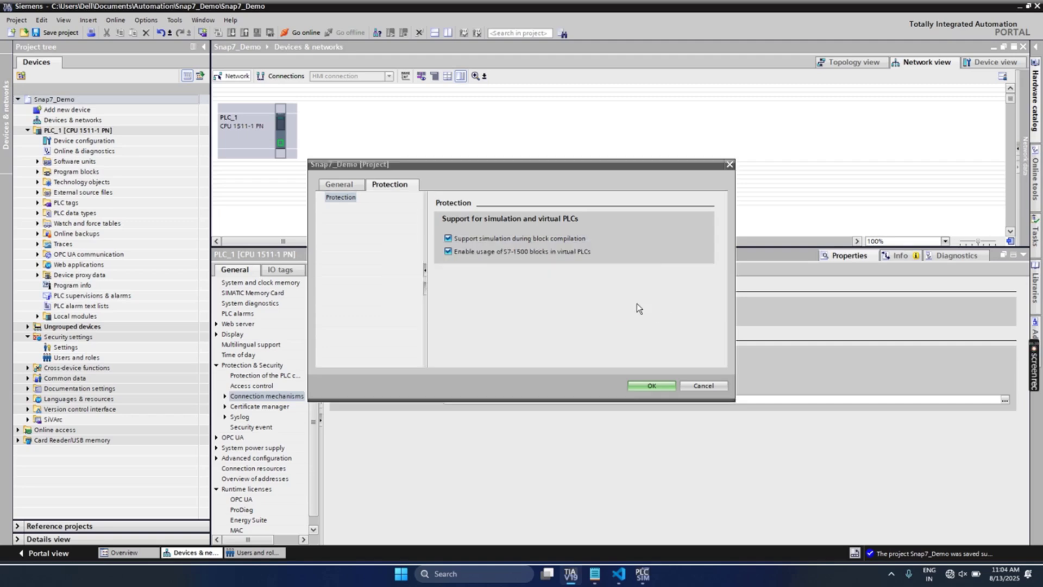
{"action": "left_click", "coordinate": [652, 385]}
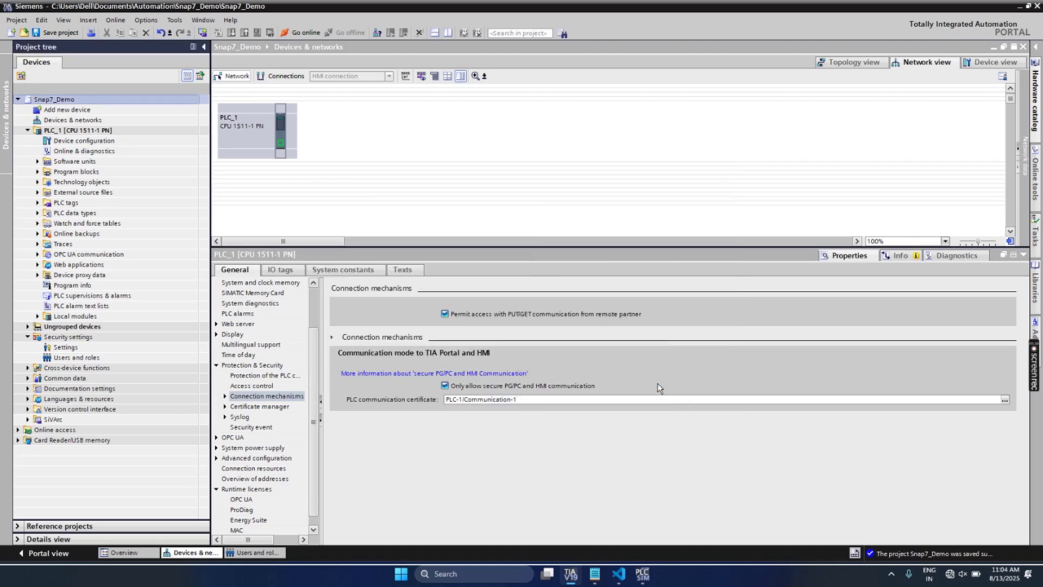
{"action": "left_click", "coordinate": [52, 32]}
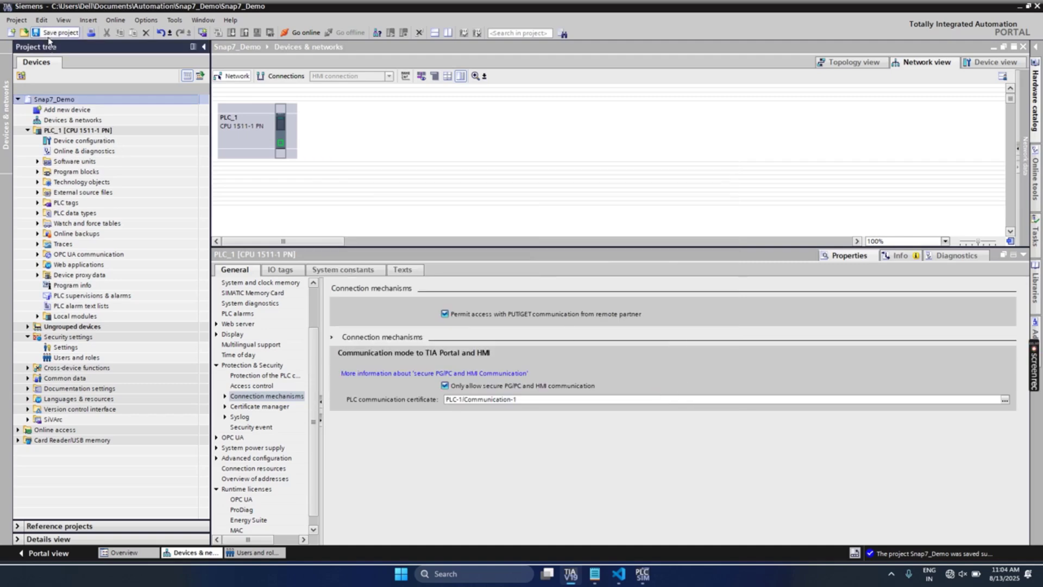
- Check the IP address and subnet settings of PLC_1's PROFINET interface, and select PLC_1 in the project tree
{"action": "left_click", "coordinate": [128, 134]}
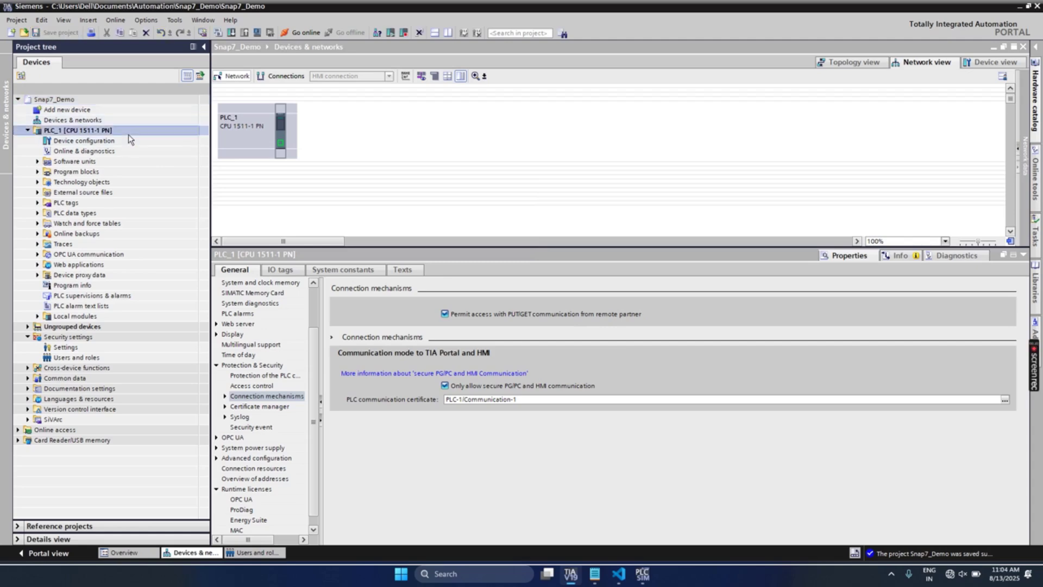
{"action": "left_click", "coordinate": [276, 133]}
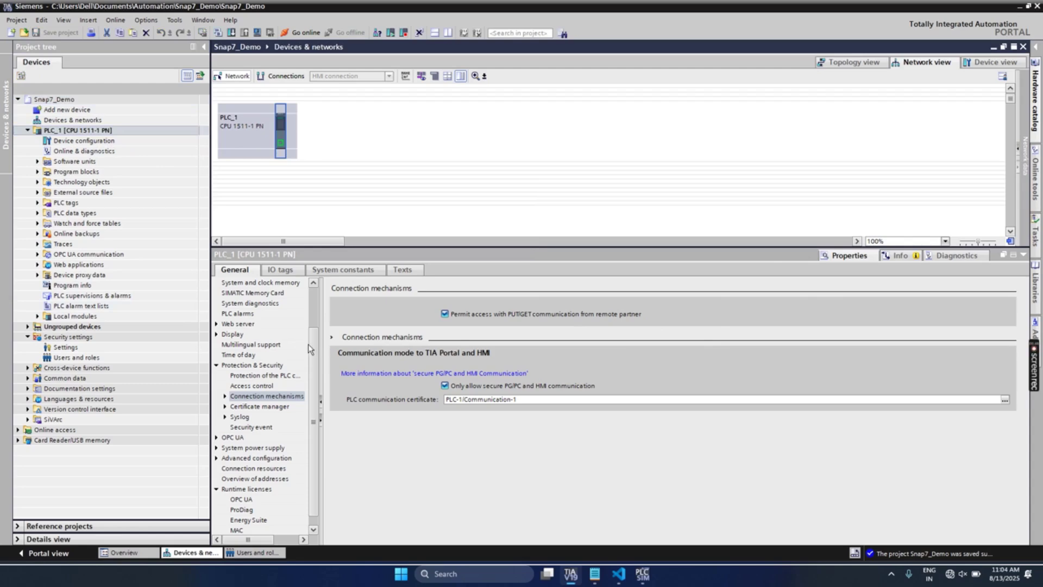
{"action": "scroll", "coordinate": [296, 321], "scroll_direction": "up", "scroll_amount": 2}
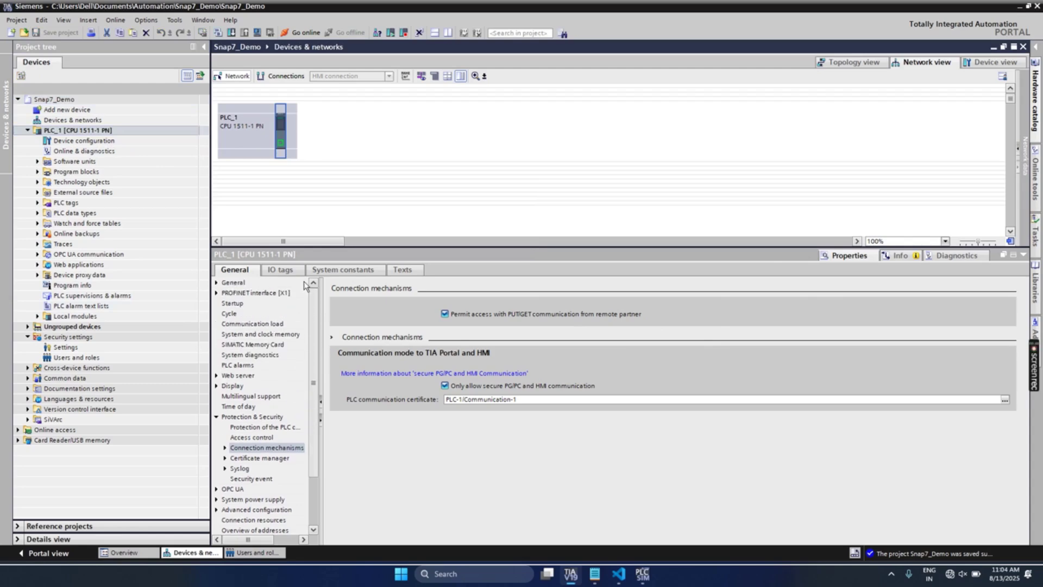
{"action": "left_click", "coordinate": [275, 294]}
{"action": "scroll", "coordinate": [426, 405], "scroll_direction": "down", "scroll_amount": 1}
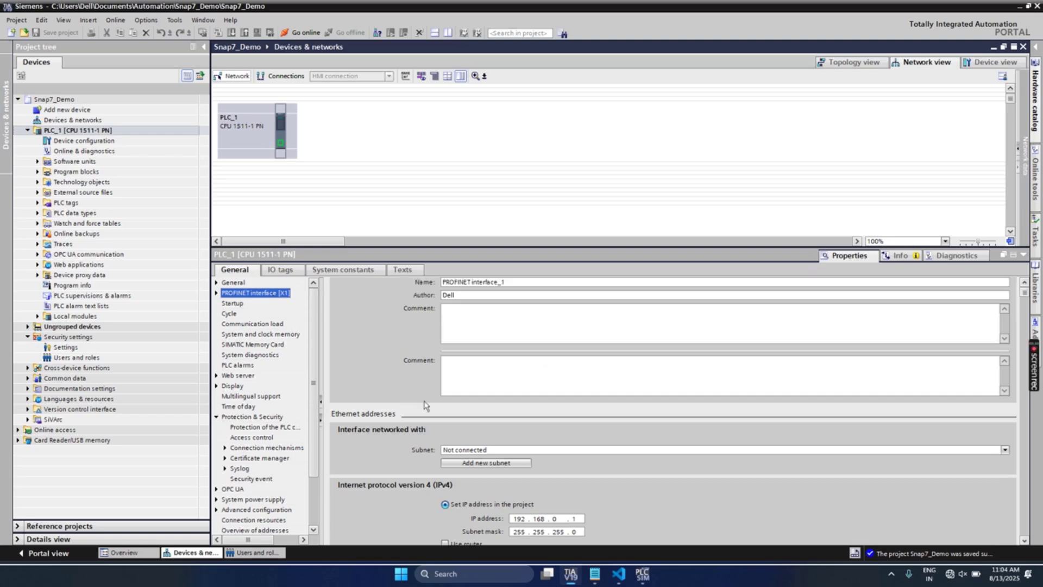
{"action": "scroll", "coordinate": [425, 405], "scroll_direction": "down", "scroll_amount": 2}
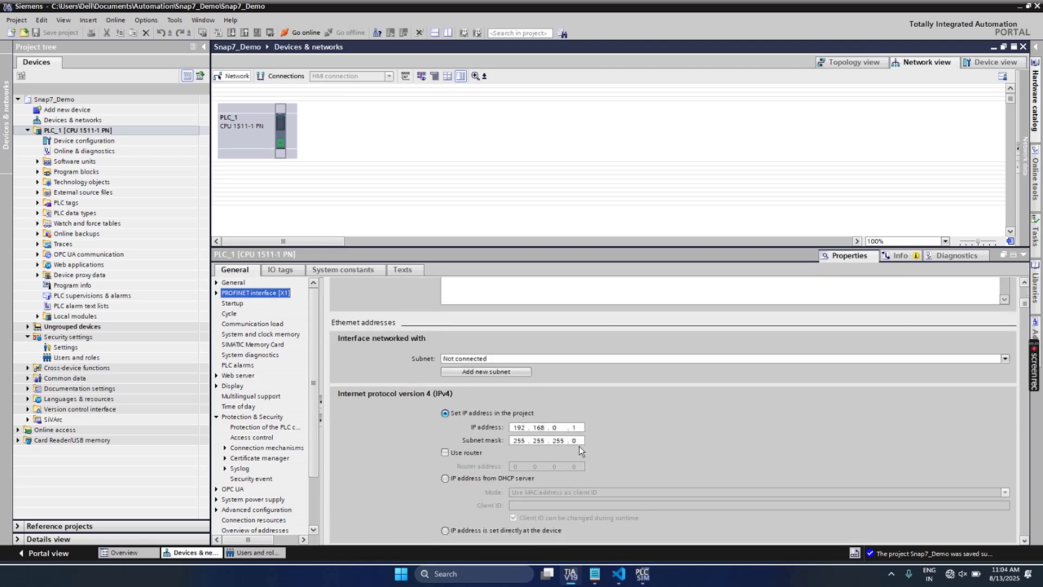
{"action": "scroll", "coordinate": [579, 446], "scroll_direction": "up", "scroll_amount": 1}
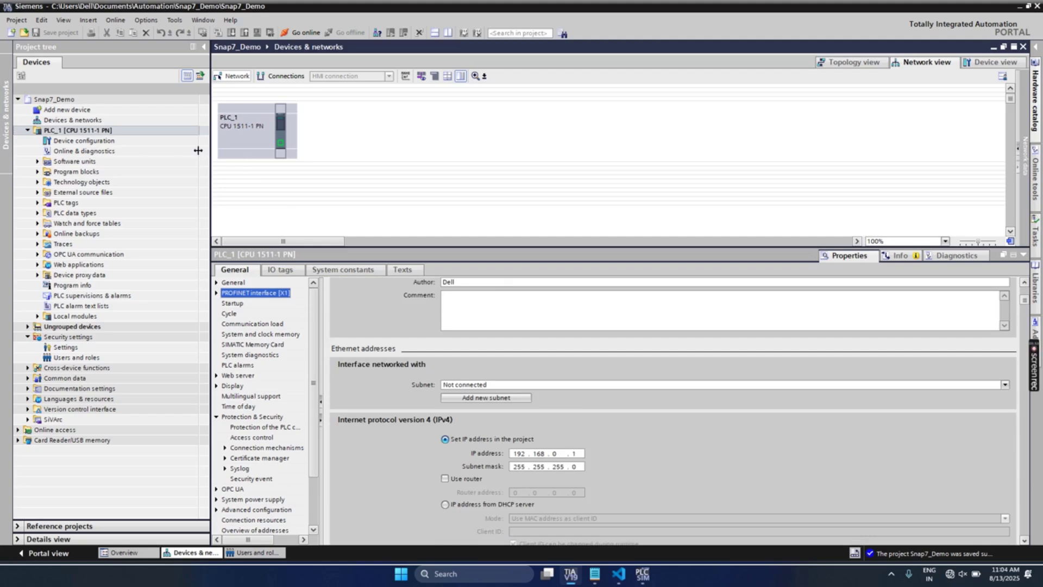
{"action": "left_click", "coordinate": [182, 131]}
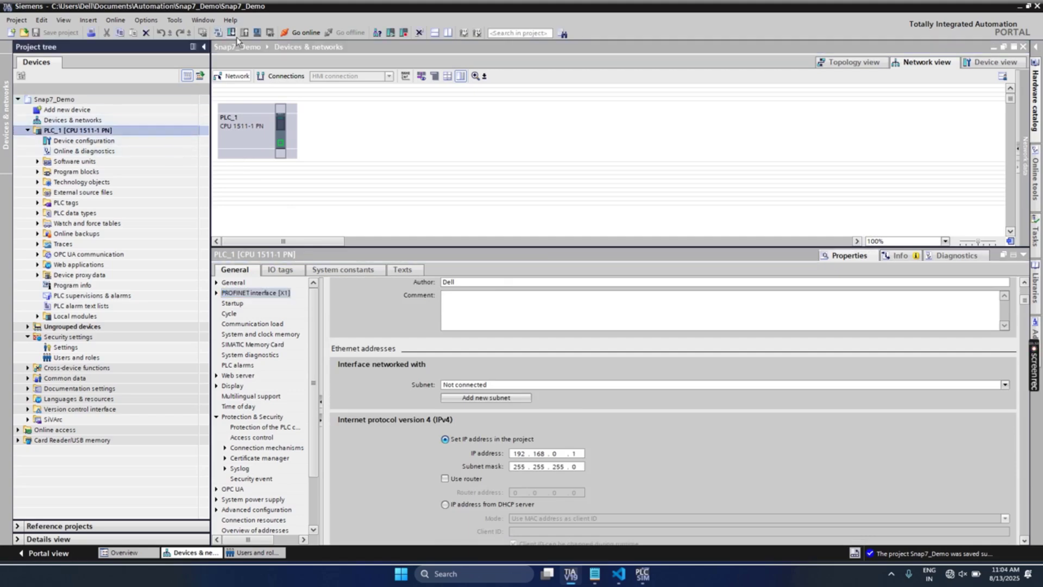